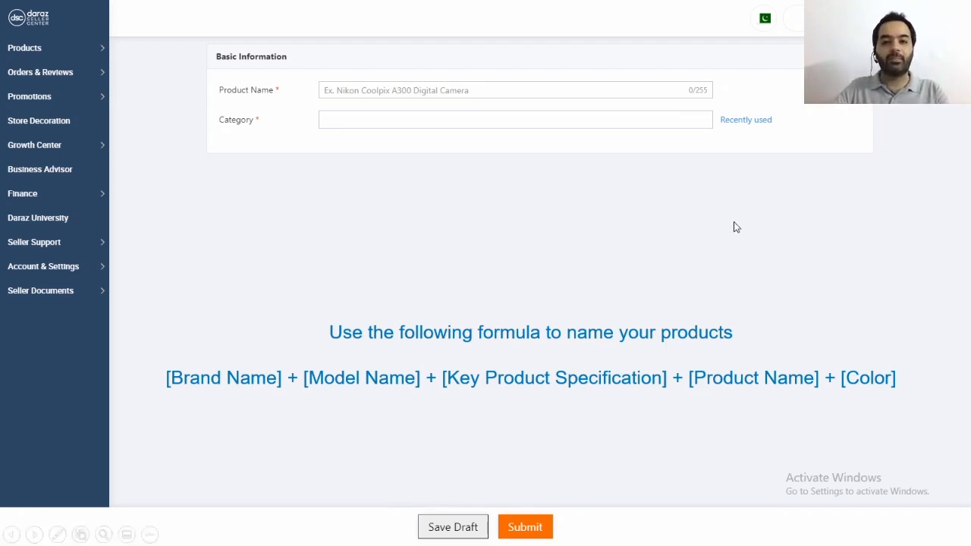
Name the product "TCL S6500 32" Smart Android TV - Black" and choose the suggested Televisions > Smart Televisions category.
{"action": "left_click", "coordinate": [486, 91]}
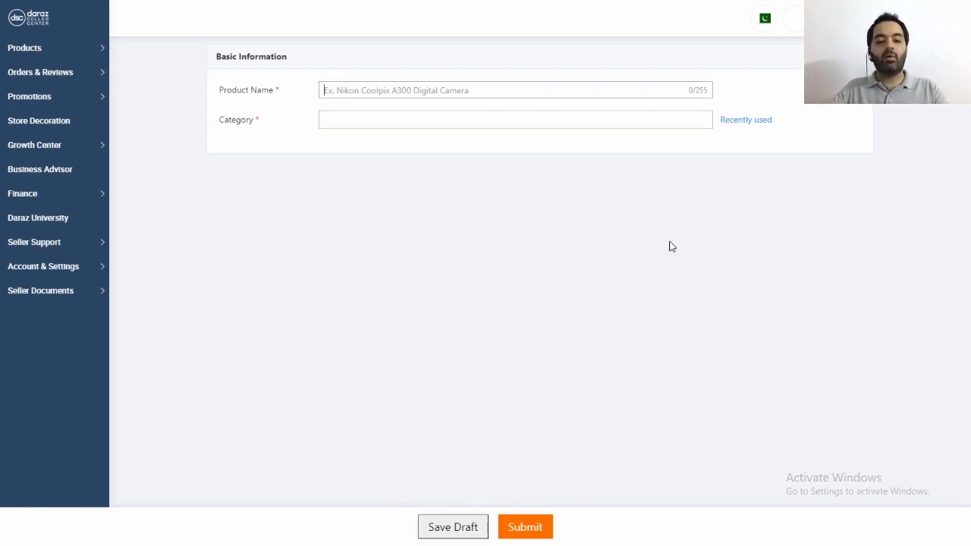
{"action": "type", "text": "TCL S6500 32\" Smart Android TV - Black"}
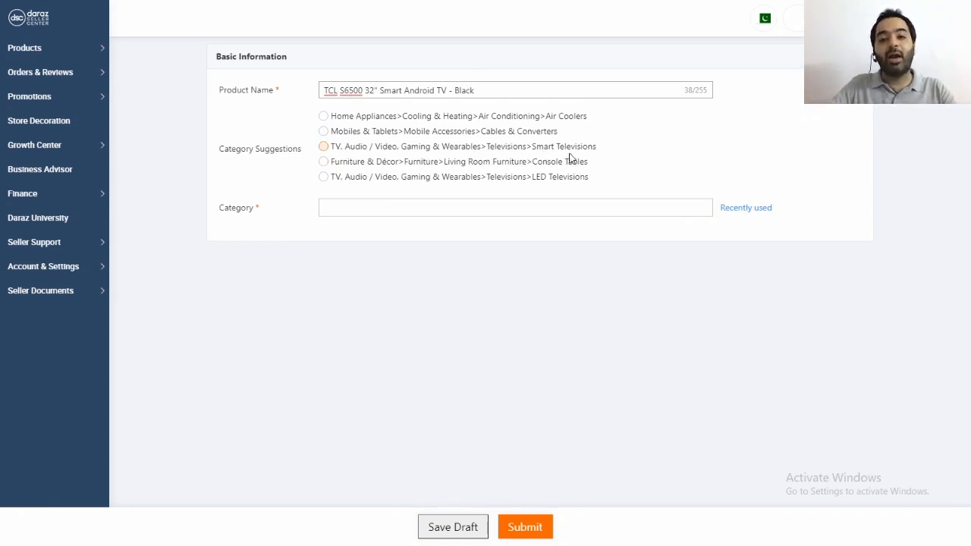
{"action": "left_click", "coordinate": [324, 148]}
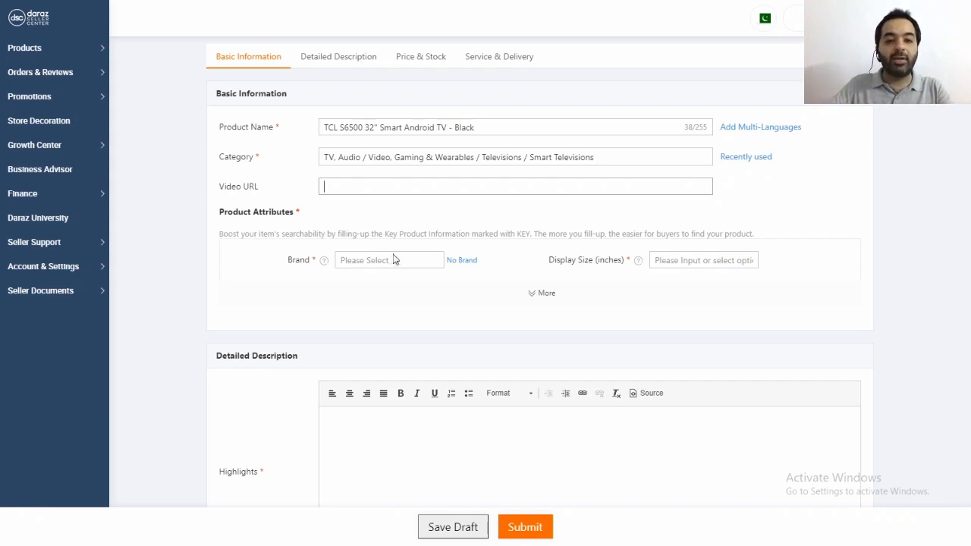
{"action": "left_click", "coordinate": [800, 313]}
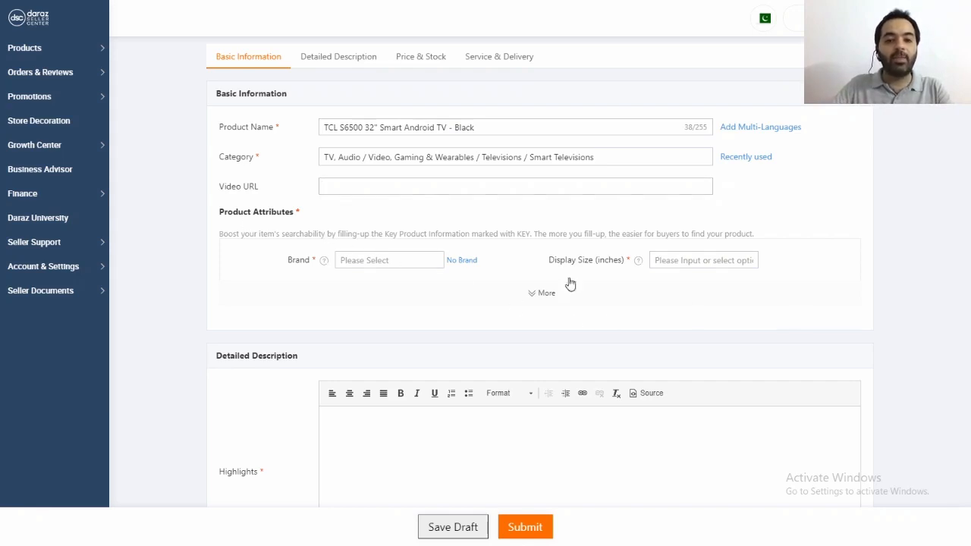
Set the product's brand to TCL and its display size to 32 inches.
{"action": "left_click", "coordinate": [360, 261]}
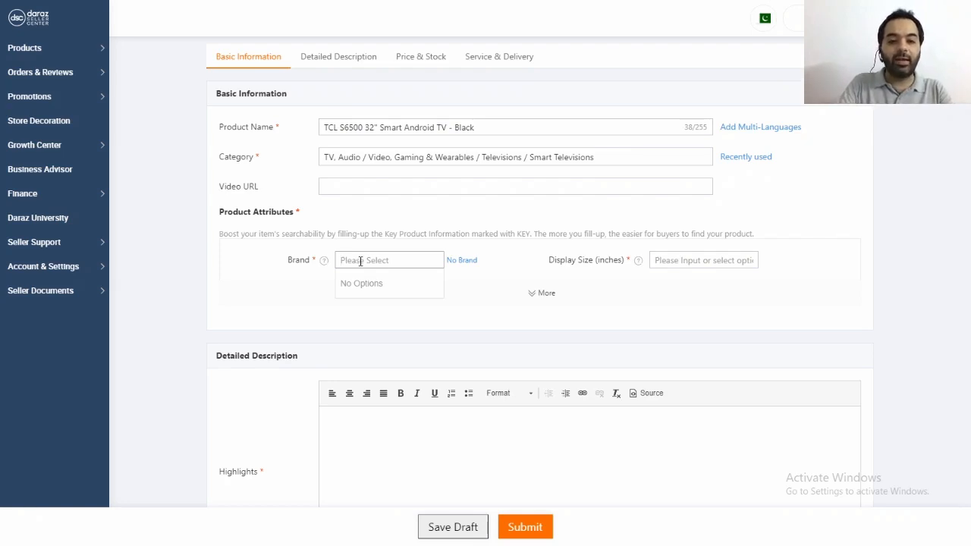
{"action": "type", "text": "T"}
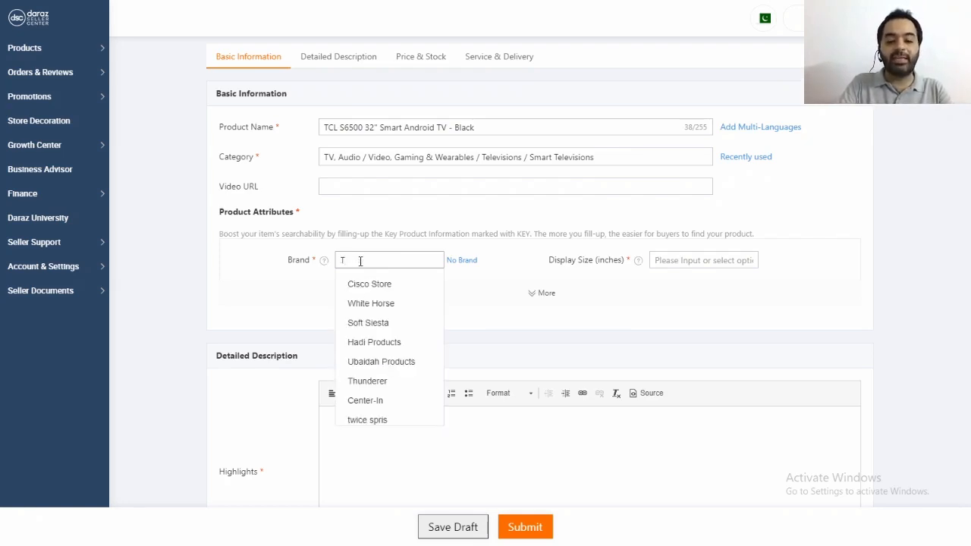
{"action": "type", "text": "C"}
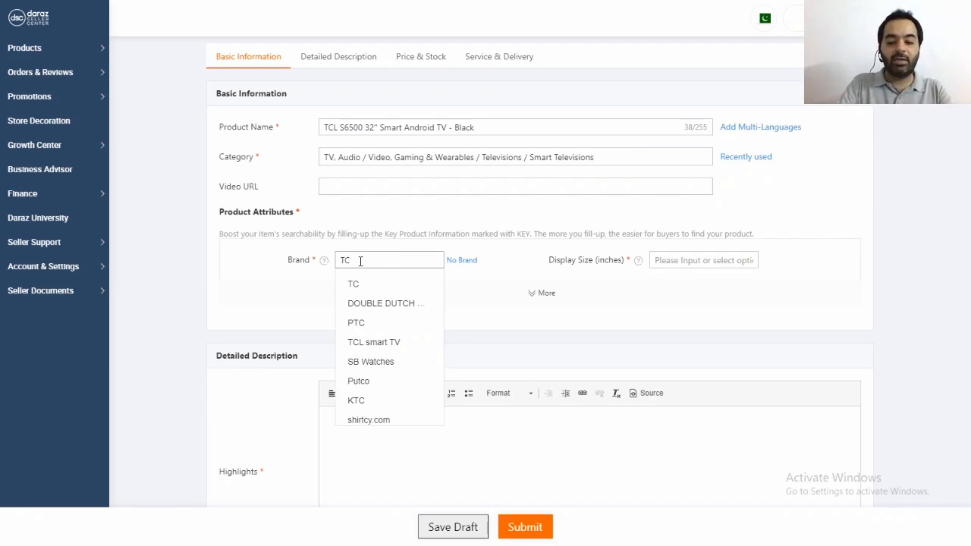
{"action": "type", "text": "L"}
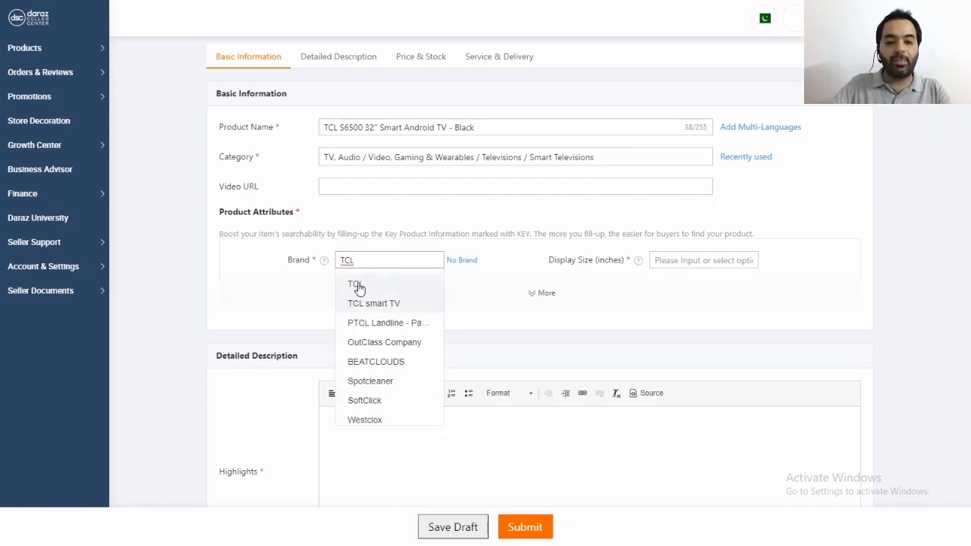
{"action": "left_click", "coordinate": [357, 285]}
{"action": "left_click", "coordinate": [704, 260]}
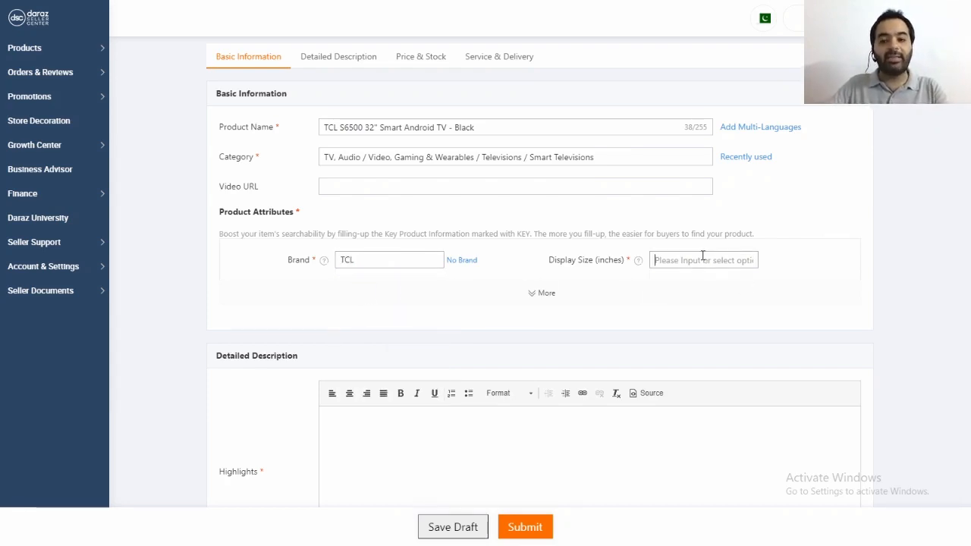
{"action": "type", "text": "32"}
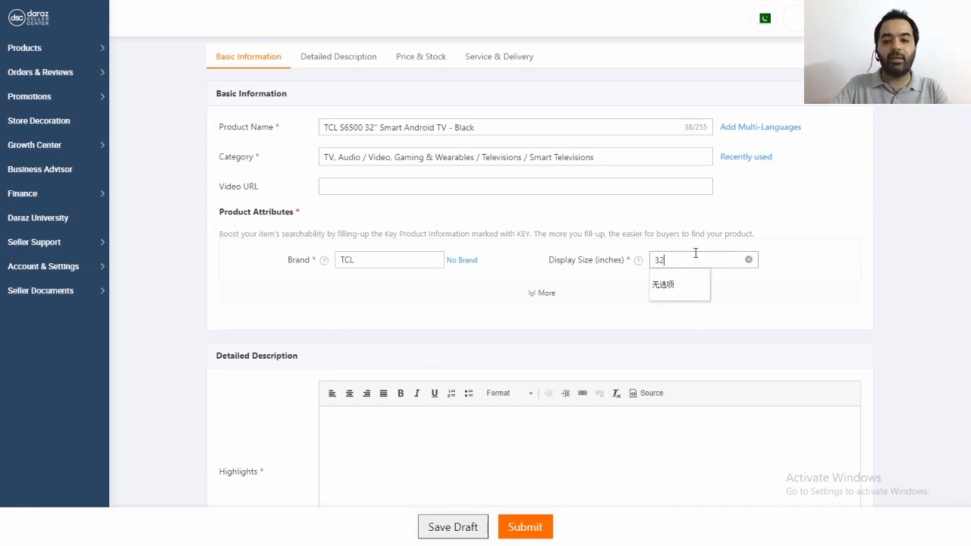
{"action": "left_click", "coordinate": [759, 292]}
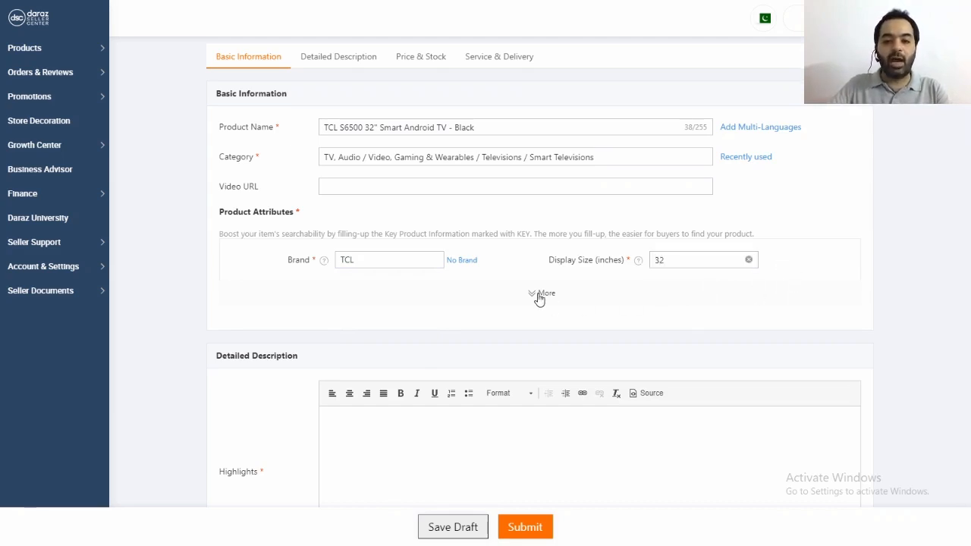
Expand the additional product attributes and set the TV resolution to Full HD (1080p / 1920×1080), with 2 USB ports and 2 HDMI ports.
{"action": "left_click", "coordinate": [539, 297]}
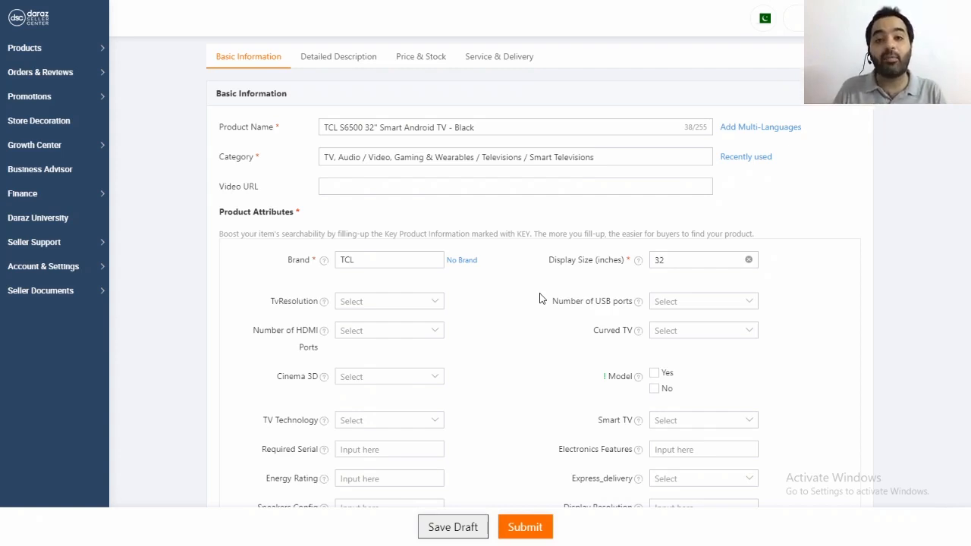
{"action": "left_click", "coordinate": [394, 310]}
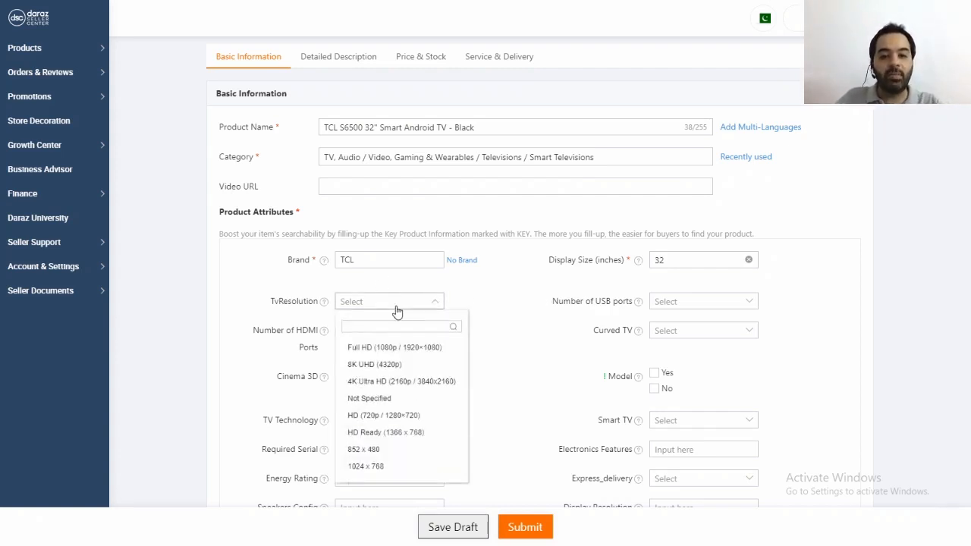
{"action": "left_click", "coordinate": [417, 347]}
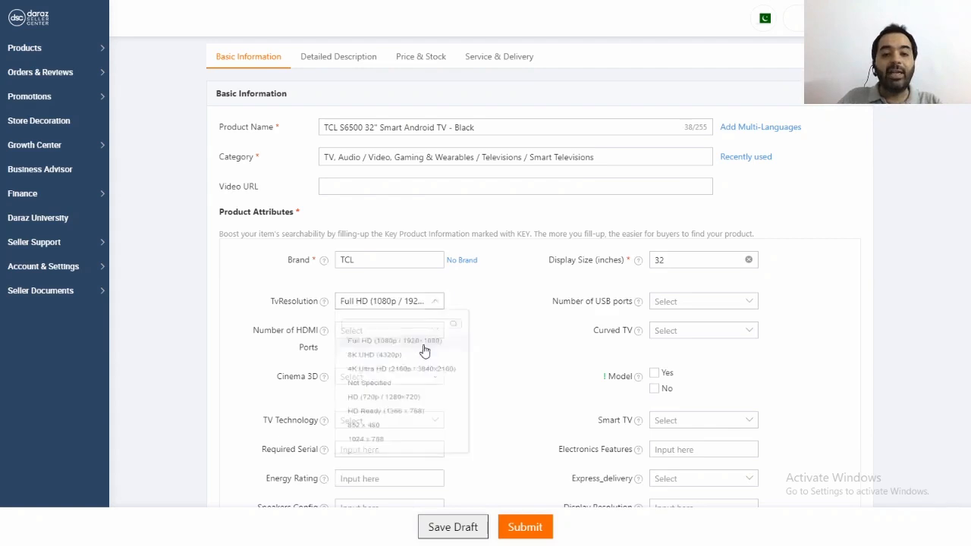
{"action": "left_click", "coordinate": [721, 308]}
{"action": "left_click", "coordinate": [674, 384]}
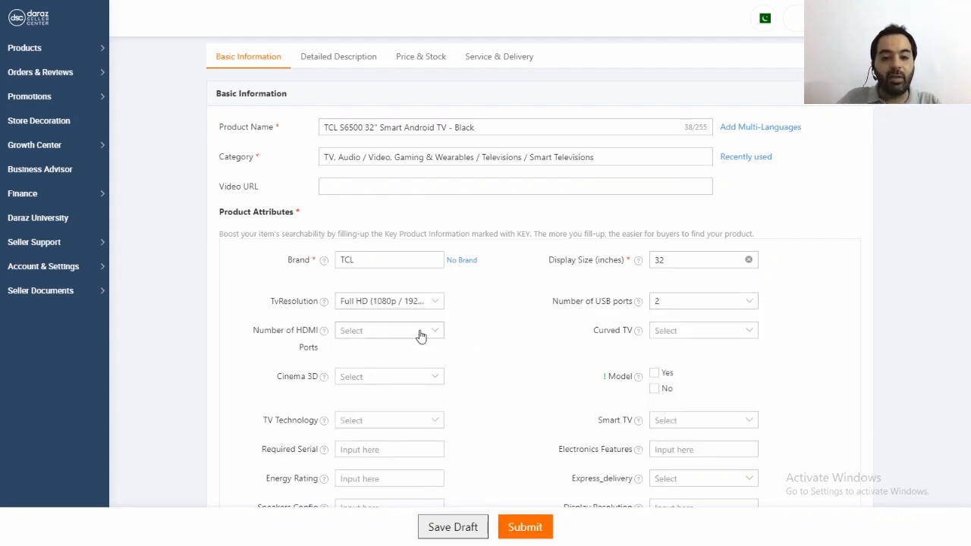
{"action": "left_click", "coordinate": [422, 336]}
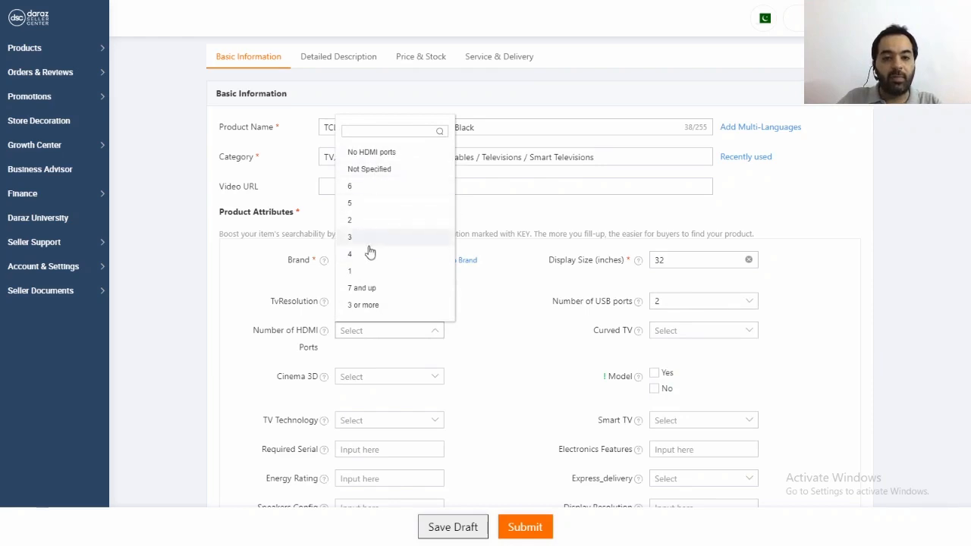
{"action": "left_click", "coordinate": [360, 225]}
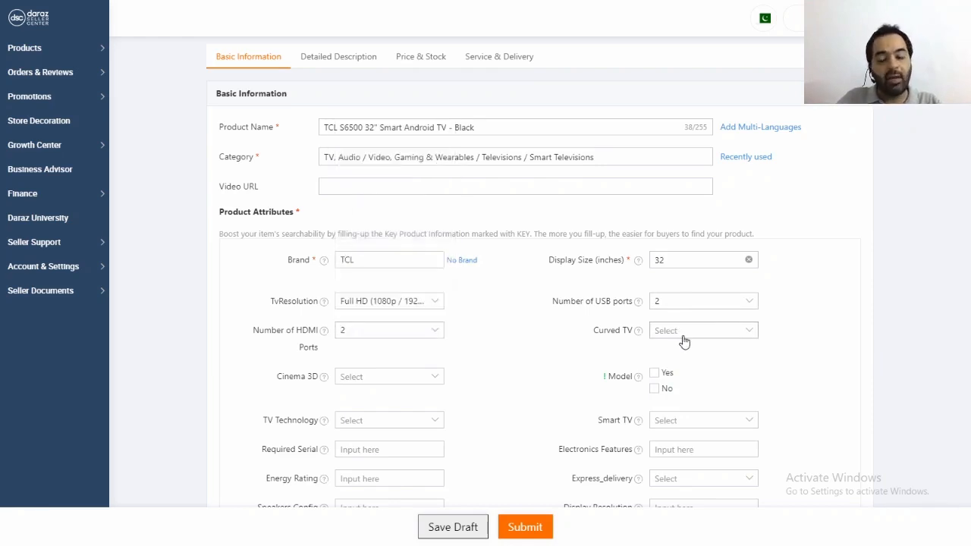
Set the Curved TV, Cinema 3D and Model attributes to No.
{"action": "left_click", "coordinate": [685, 332]}
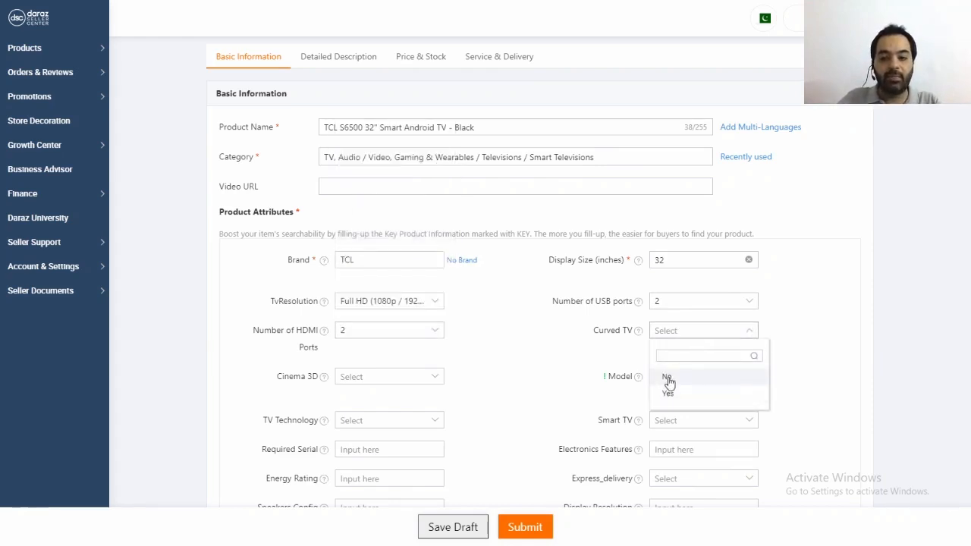
{"action": "left_click", "coordinate": [669, 387]}
{"action": "left_click", "coordinate": [403, 377]}
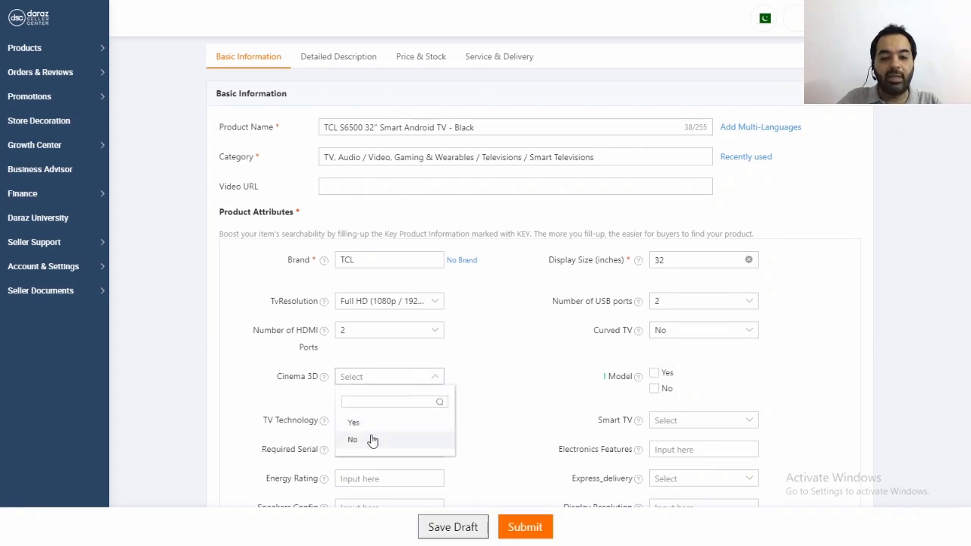
{"action": "left_click", "coordinate": [412, 438]}
{"action": "left_click", "coordinate": [654, 373]}
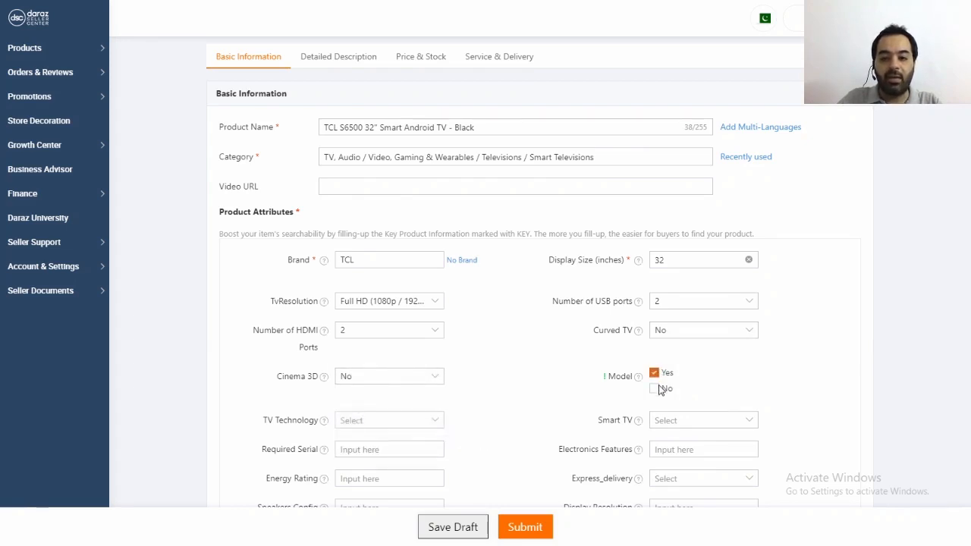
{"action": "left_click", "coordinate": [663, 373]}
Set Smart TV to No, TV Technology to LED and Express_delivery to Karachi.
{"action": "left_click", "coordinate": [707, 427]}
{"action": "left_click", "coordinate": [672, 482]}
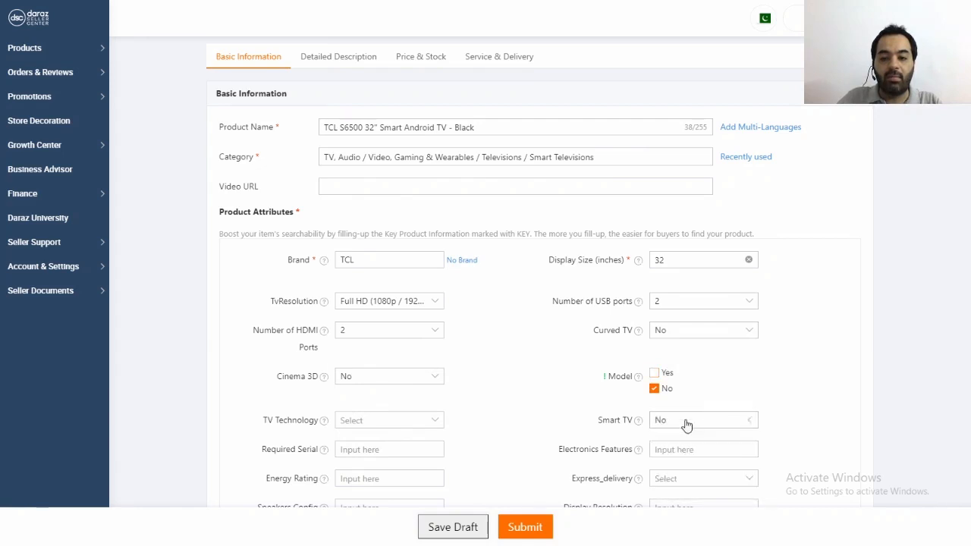
{"action": "left_click", "coordinate": [433, 422]}
{"action": "left_click", "coordinate": [357, 311]}
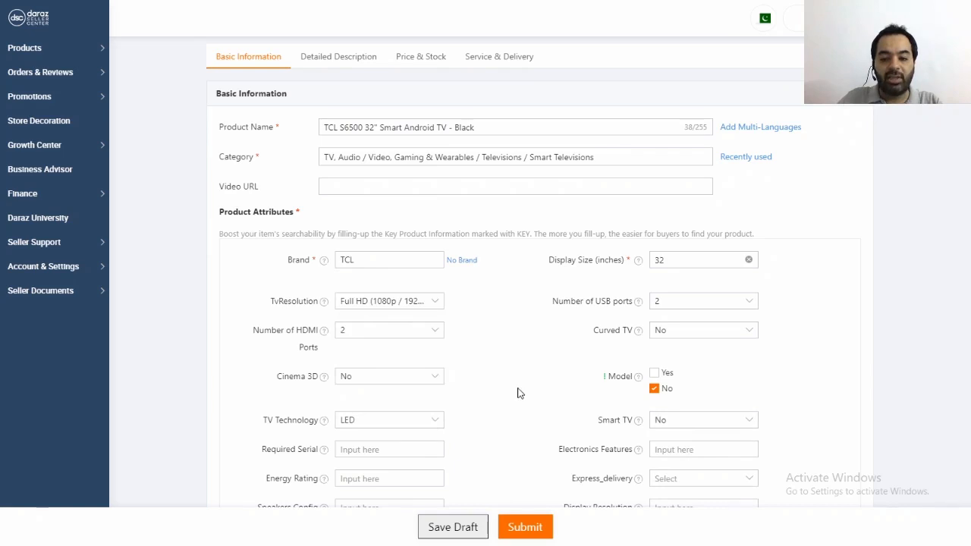
{"action": "scroll", "coordinate": [520, 329], "scroll_direction": "down", "scroll_amount": 2}
{"action": "left_click", "coordinate": [748, 302]}
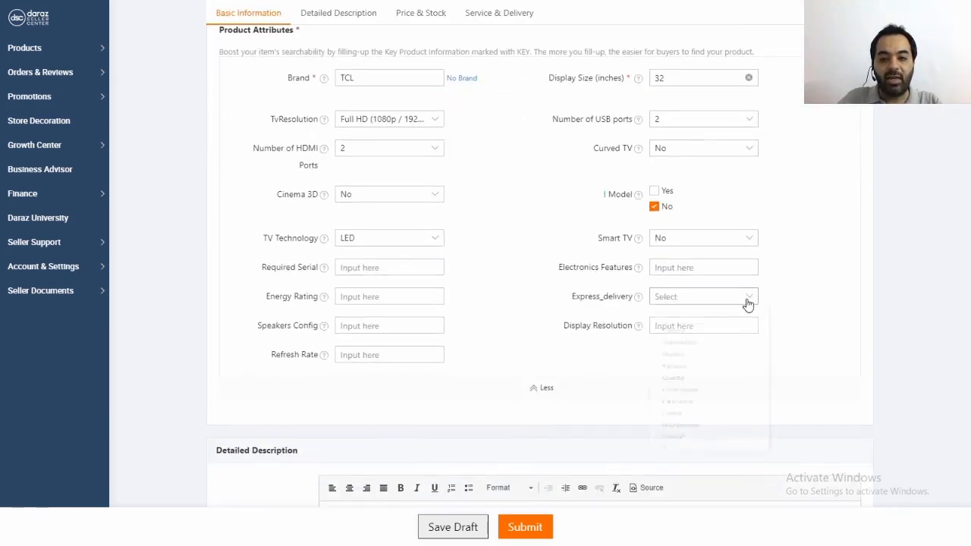
{"action": "left_click", "coordinate": [681, 394]}
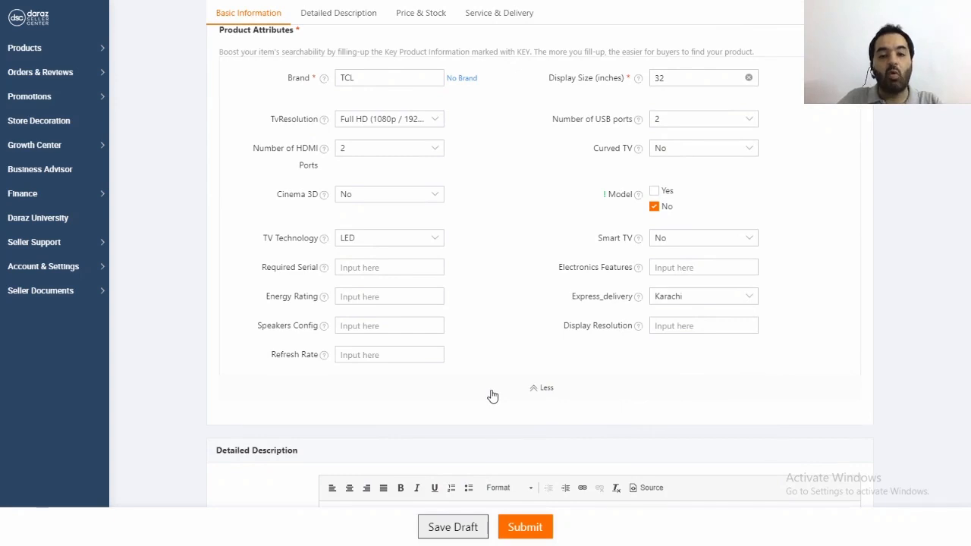
Enter the product highlights on separate lines: 32", Brand Warranty, Android TV, Google Assistant, HDR, Netflix, Youtube.
{"action": "scroll", "coordinate": [493, 396], "scroll_direction": "down", "scroll_amount": 1}
{"action": "scroll", "coordinate": [491, 390], "scroll_direction": "down", "scroll_amount": 1}
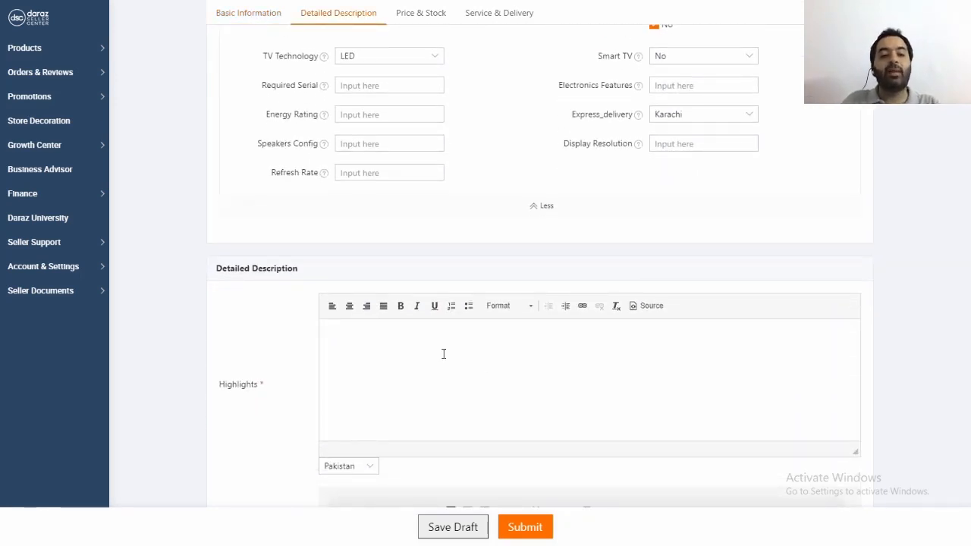
{"action": "left_click", "coordinate": [378, 388]}
{"action": "type", "text": "32\" Brand Warranty Android TV Google Assistant HDR Netflix Youtube"}
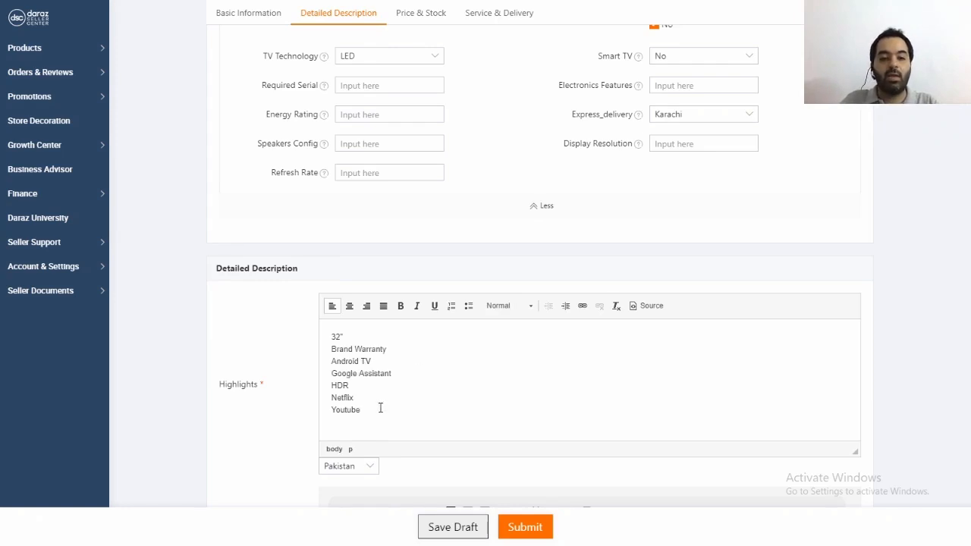
Format all the highlight lines as a bulleted list.
{"action": "left_click_drag", "start_coordinate": [380, 410], "coordinate": [329, 336]}
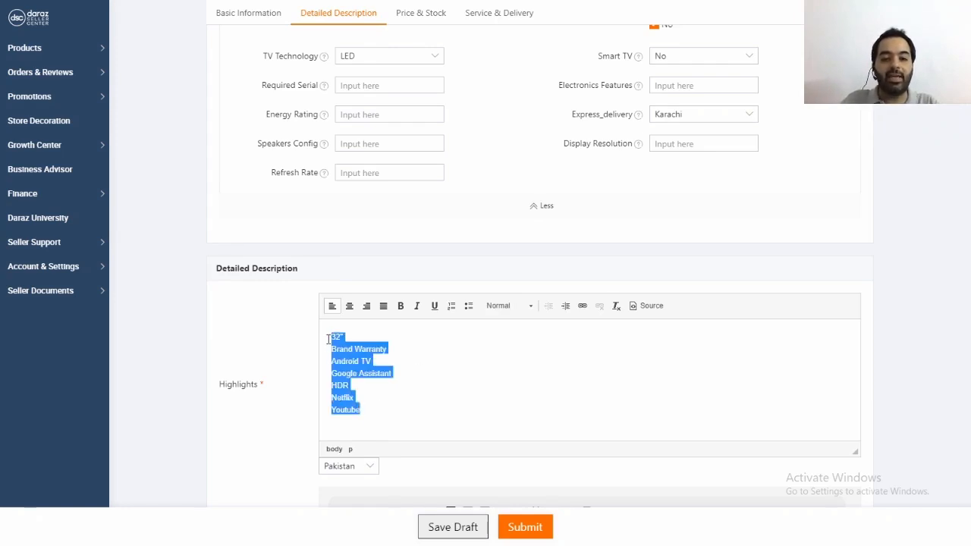
{"action": "left_click", "coordinate": [472, 308]}
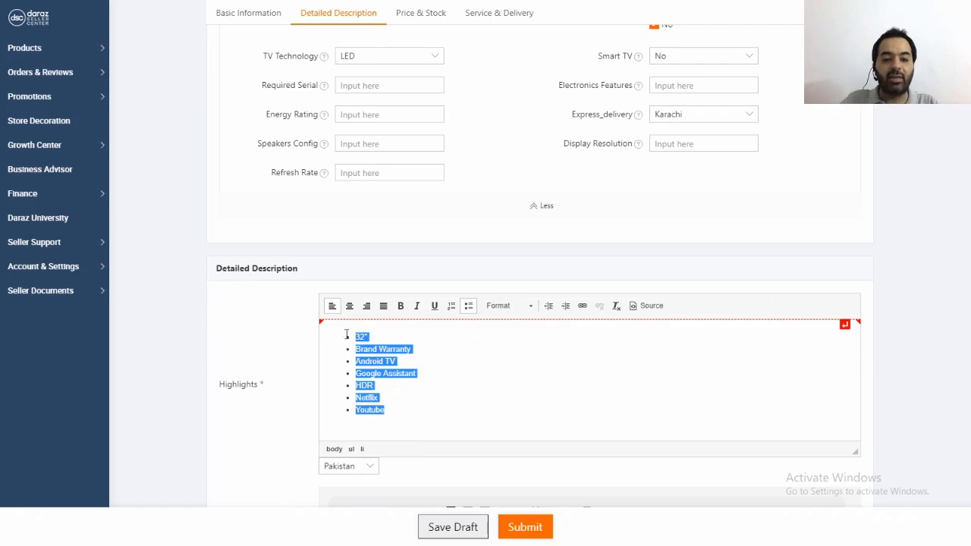
{"action": "left_click", "coordinate": [418, 363]}
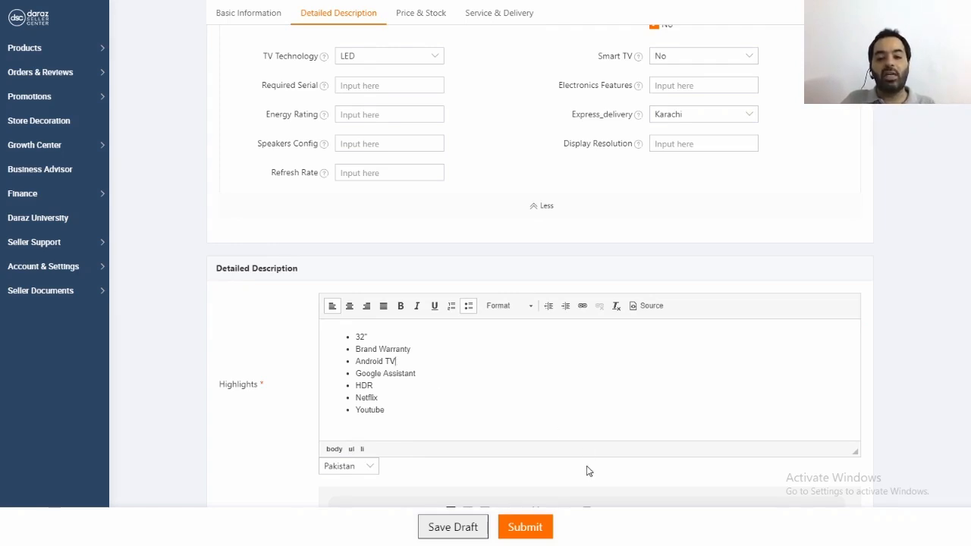
Fill the product description with the paragraph from "Powered by the latest AI embedded technology and TCL Android TV OS" to "giving the TV a classy look!".
{"action": "scroll", "coordinate": [587, 469], "scroll_direction": "down", "scroll_amount": 2}
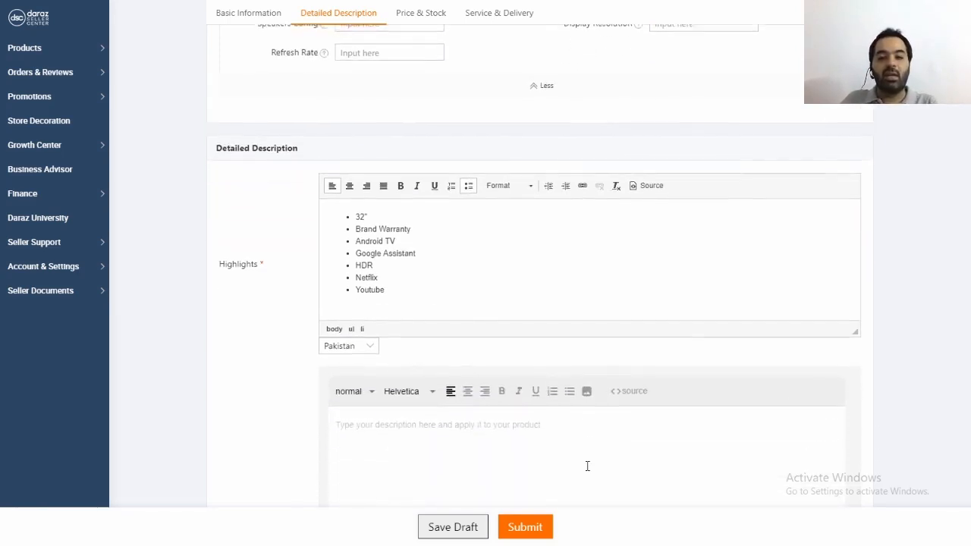
{"action": "scroll", "coordinate": [587, 466], "scroll_direction": "down", "scroll_amount": 1}
{"action": "scroll", "coordinate": [374, 388], "scroll_direction": "down", "scroll_amount": 2}
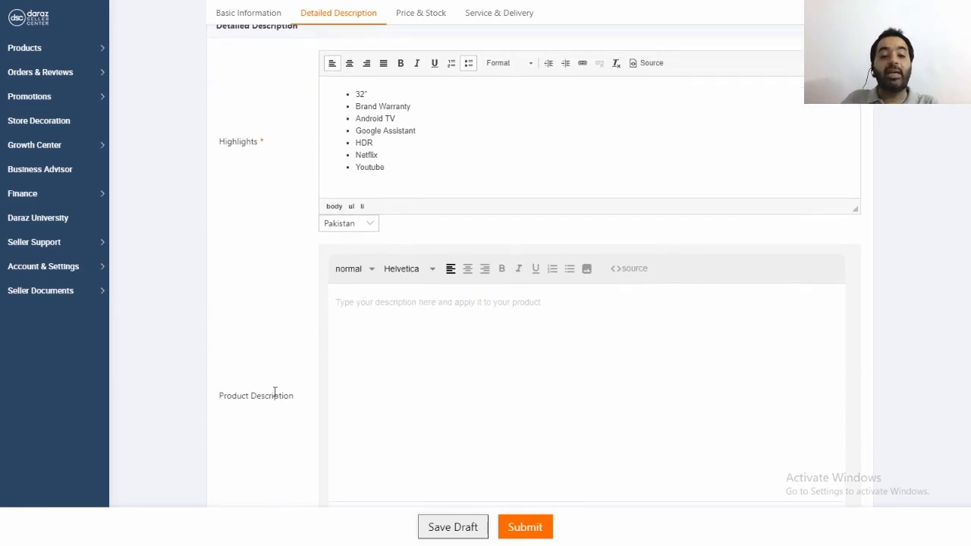
{"action": "scroll", "coordinate": [410, 334], "scroll_direction": "down", "scroll_amount": 2}
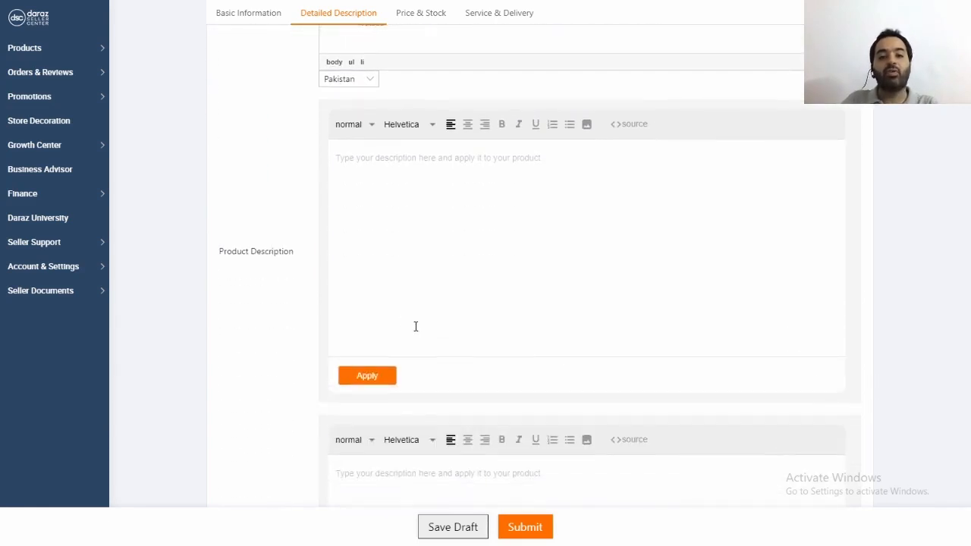
{"action": "left_click", "coordinate": [445, 158]}
{"action": "type", "text": "Powered by the latest AI embedded technology and TCL Android TV OS, the S6500 FHD is part of TCL's expanding range of AI TV products that provide consumers with simple, personalized life experience. The S6500 comes equipped with perfect FHD Display, HDR function, Google Assistant, Chromecast built-in function in a supreme show of elegance, the S6500 giving the TV a classy look!"}
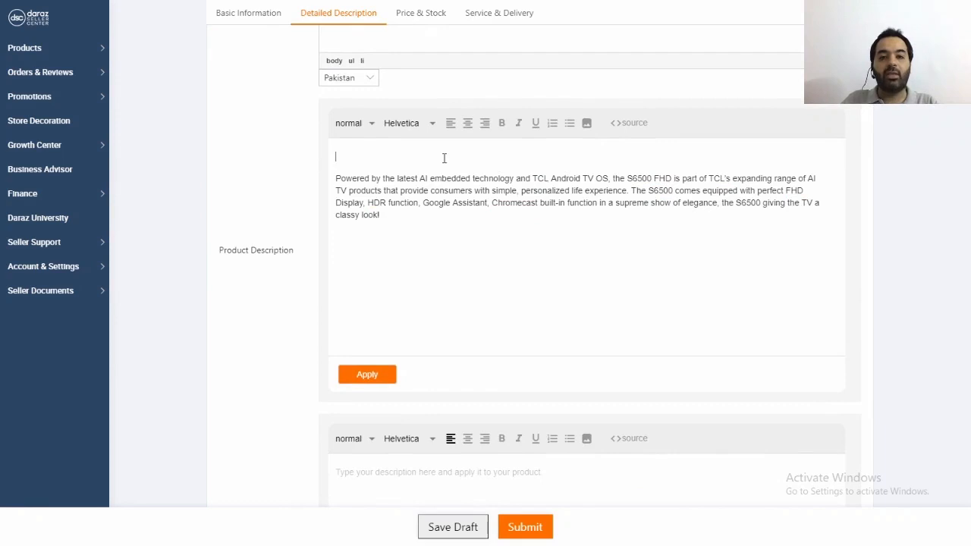
{"action": "left_click", "coordinate": [537, 216]}
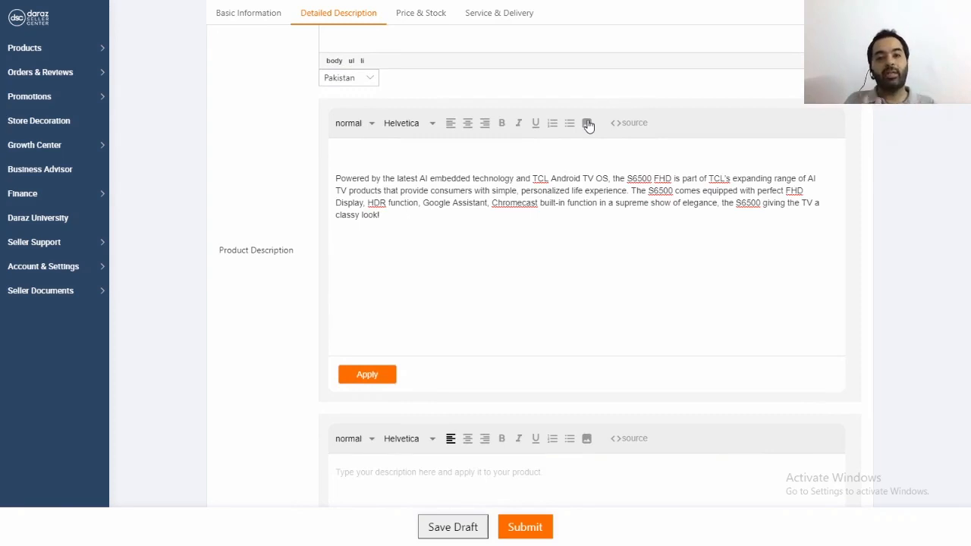
{"action": "key", "text": "Return"}
{"action": "key", "text": "Return"}
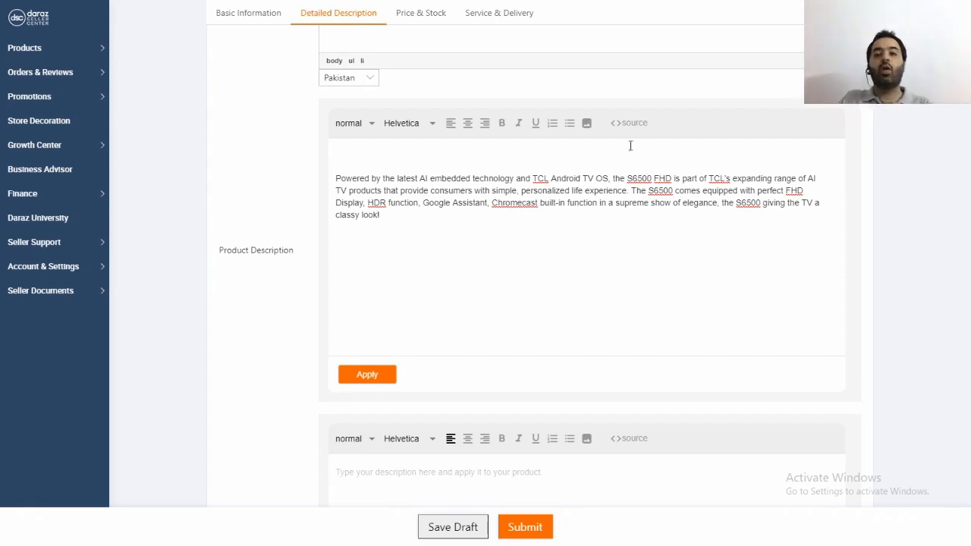
Insert the TV home-screen picture below the product description text and copy the description paragraph into the English description.
{"action": "left_click", "coordinate": [587, 124]}
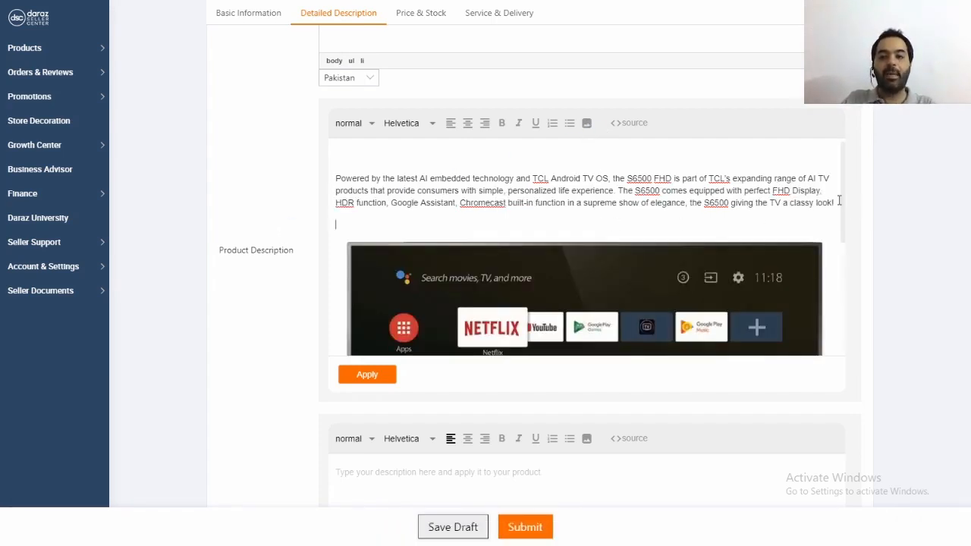
{"action": "left_click", "coordinate": [347, 174]}
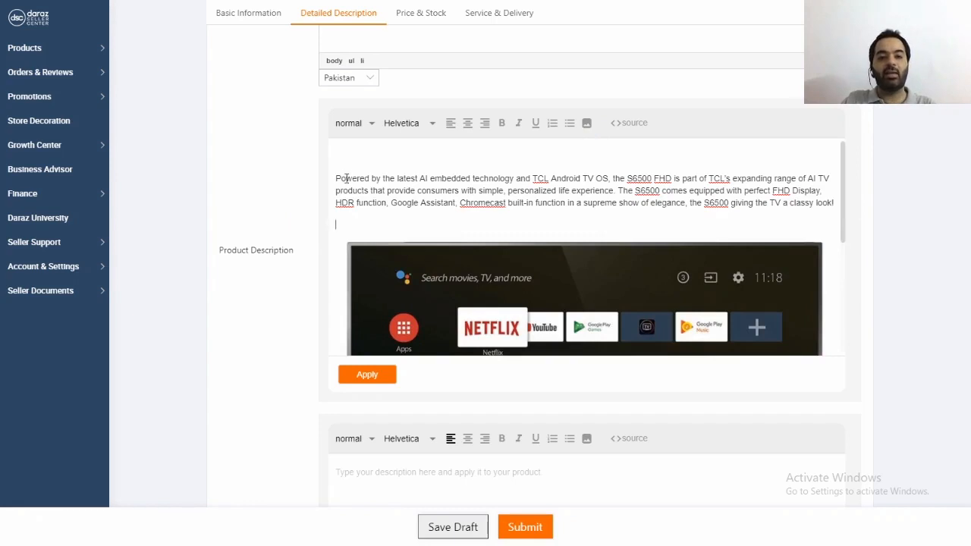
{"action": "key", "text": "ctrl+a"}
{"action": "left_click", "coordinate": [402, 196]}
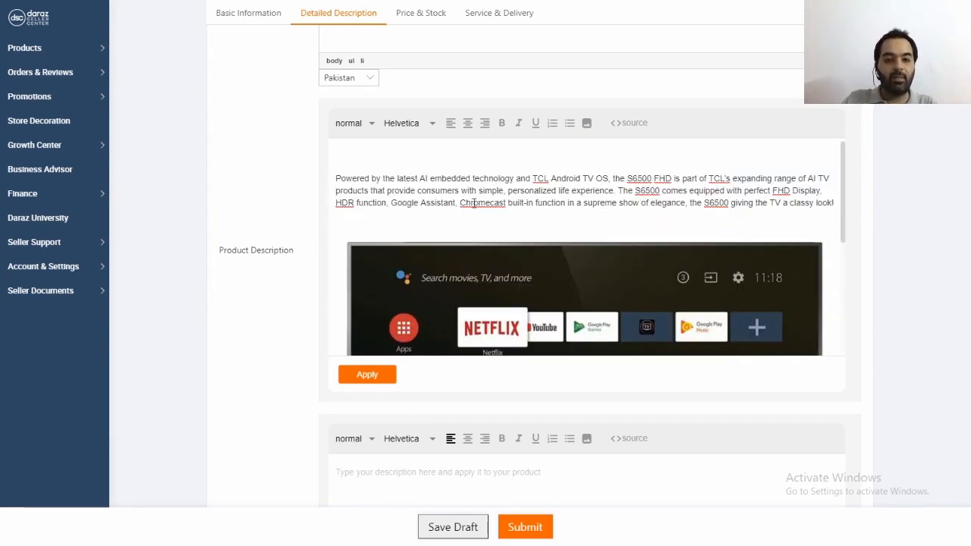
{"action": "key", "text": "ctrl+a"}
{"action": "key", "text": "ctrl+c"}
{"action": "scroll", "coordinate": [523, 250], "scroll_direction": "down", "scroll_amount": 6}
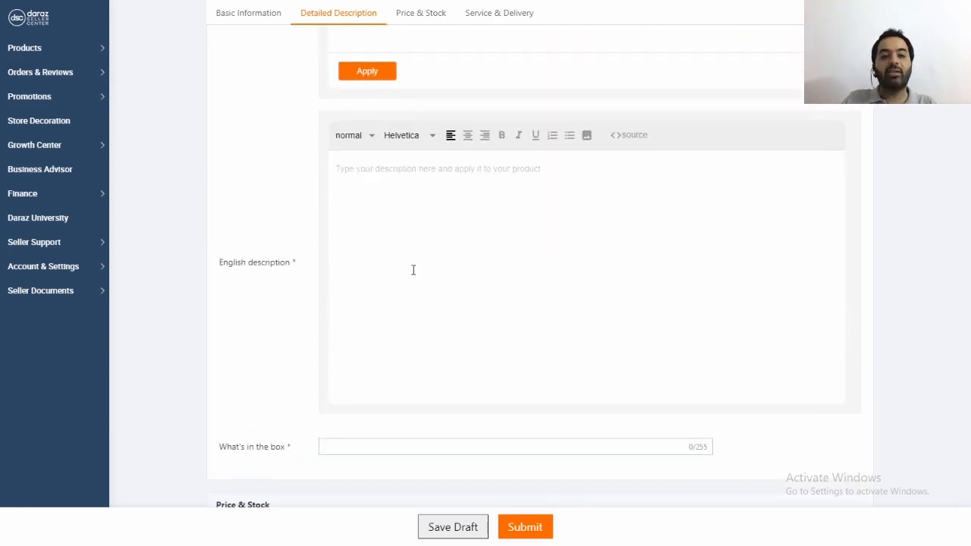
{"action": "key", "text": "ctrl+v"}
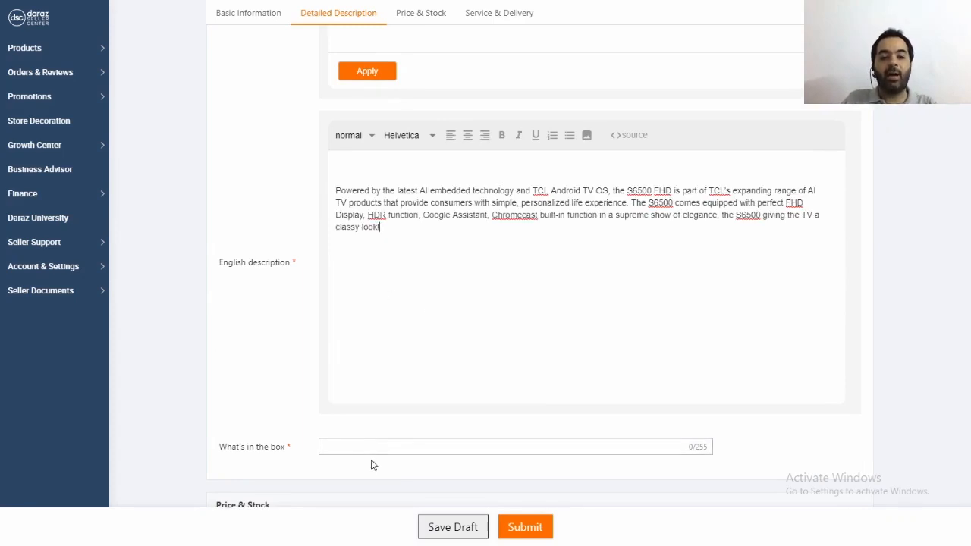
Fill in What's in the box with "1xTV, 1xRemote, 1xUser Manual, 1xWarrantyCard".
{"action": "scroll", "coordinate": [370, 445], "scroll_direction": "down", "scroll_amount": 1}
{"action": "left_click", "coordinate": [355, 323]}
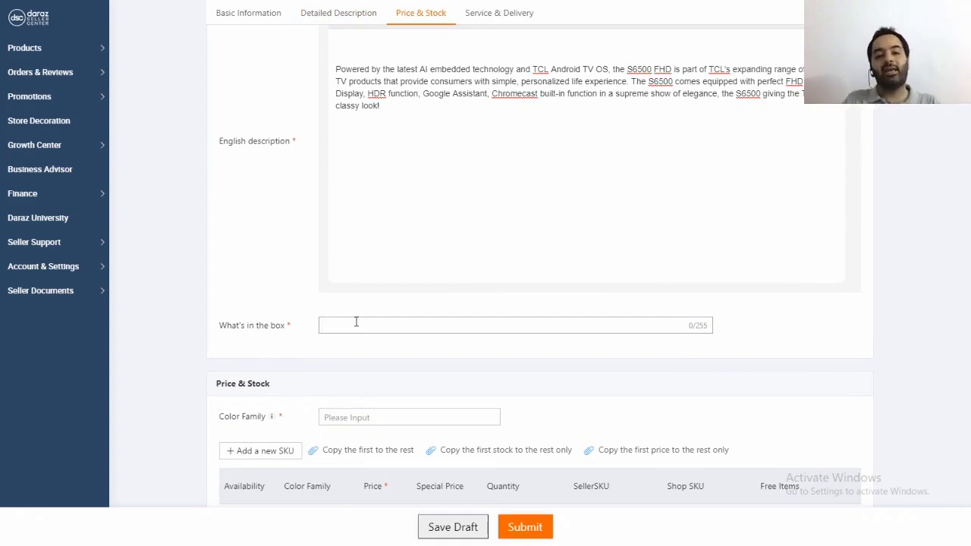
{"action": "type", "text": "1x"}
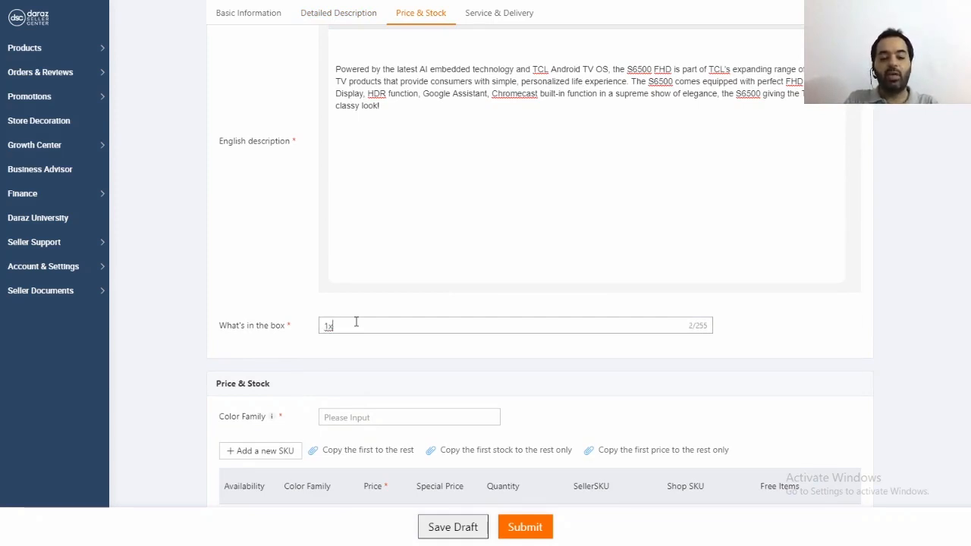
{"action": "type", "text": "TV, "}
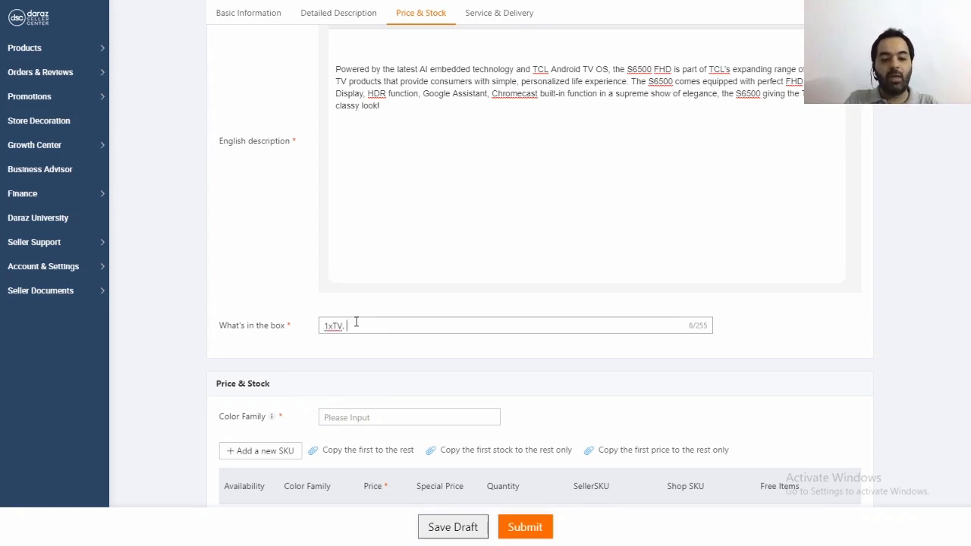
{"action": "type", "text": "1x"}
{"action": "type", "text": "R"}
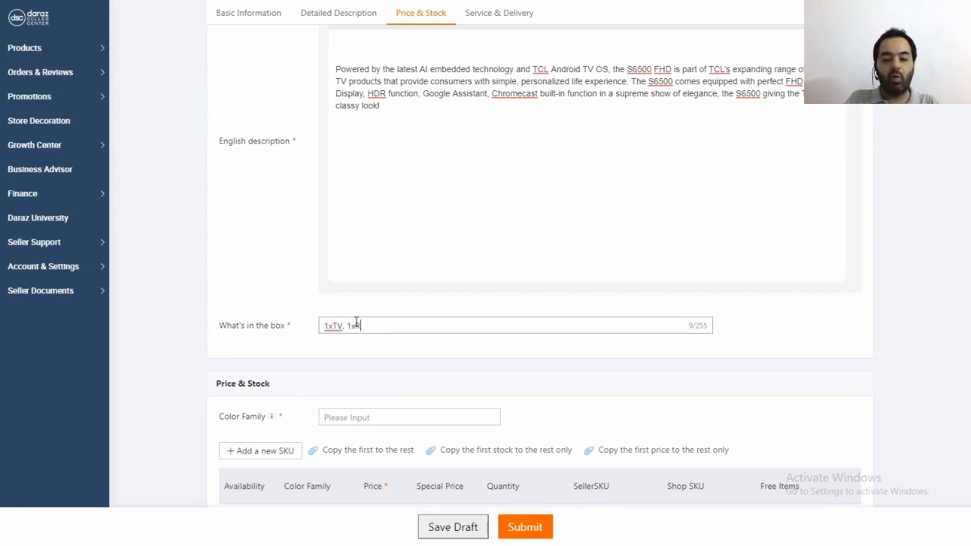
{"action": "type", "text": "emote, "}
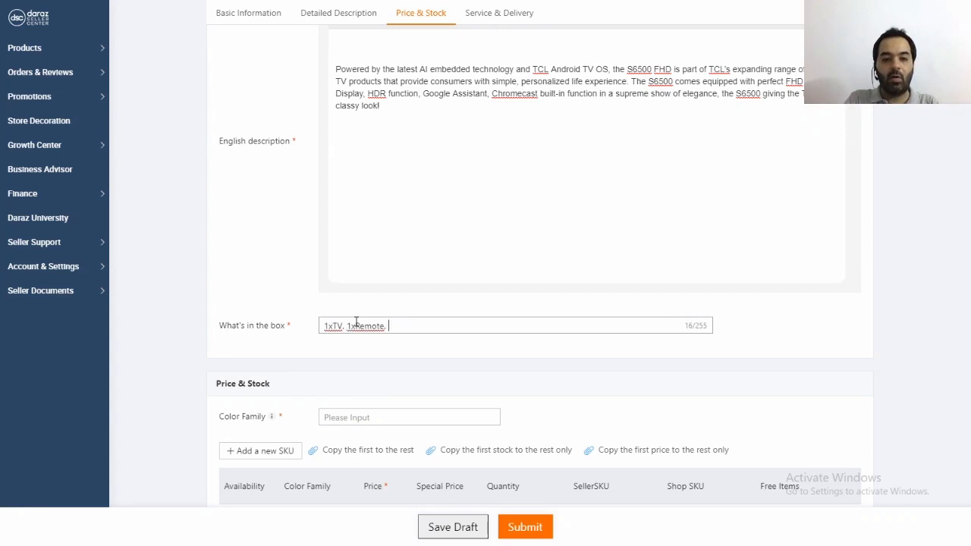
{"action": "type", "text": "1x"}
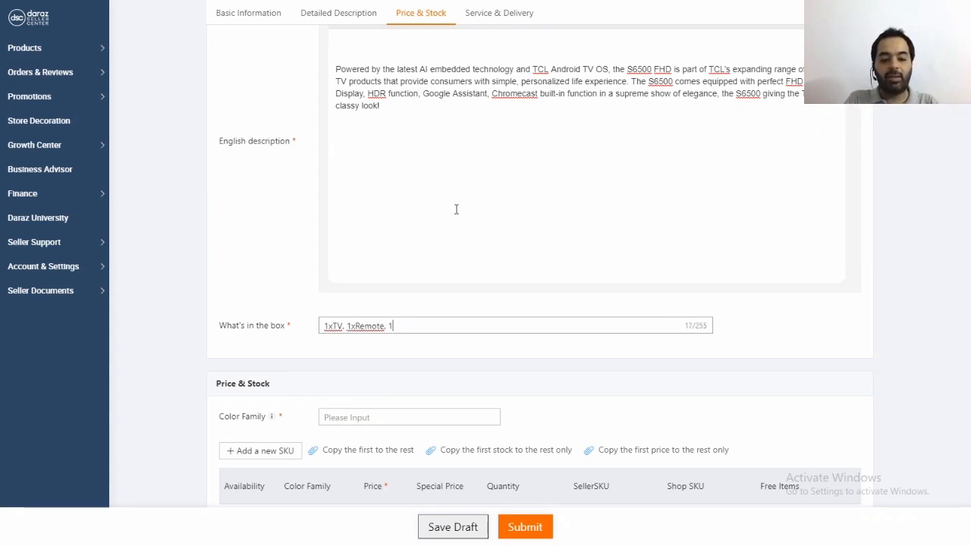
{"action": "type", "text": "User"}
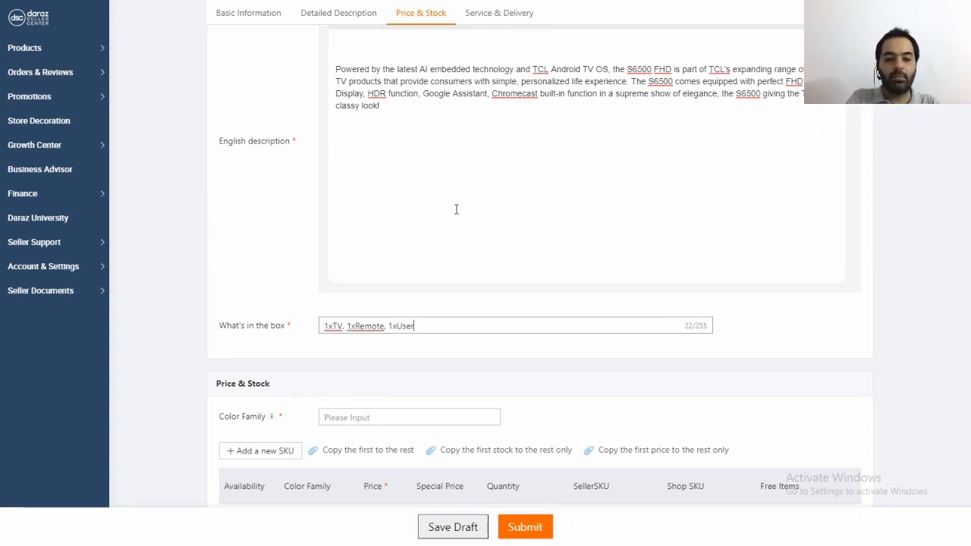
{"action": "type", "text": " Manual,"}
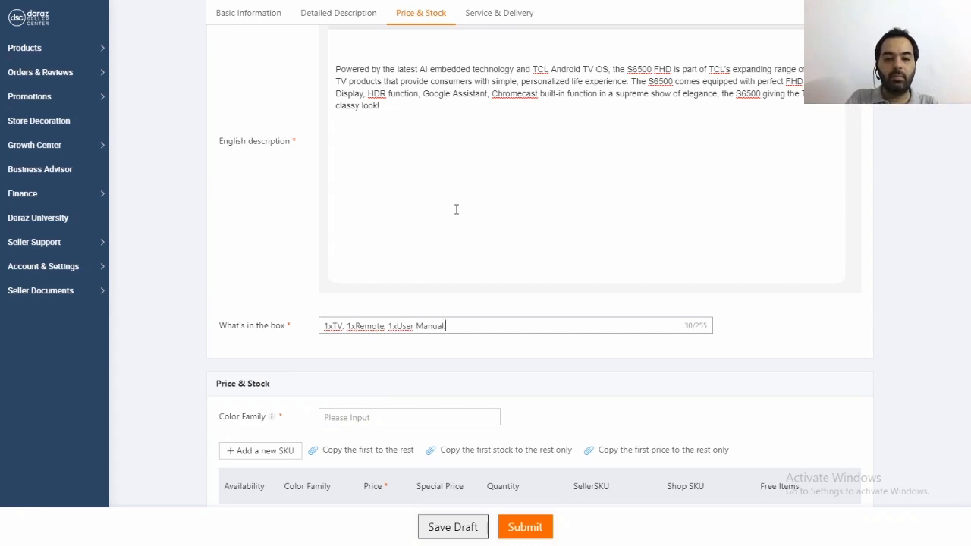
{"action": "type", "text": " 1x"}
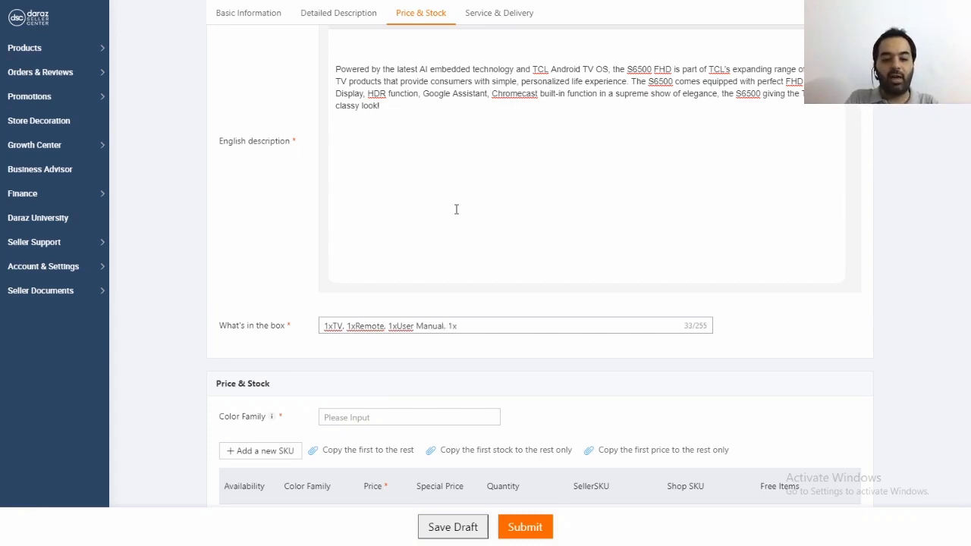
{"action": "type", "text": "WarrantyCard"}
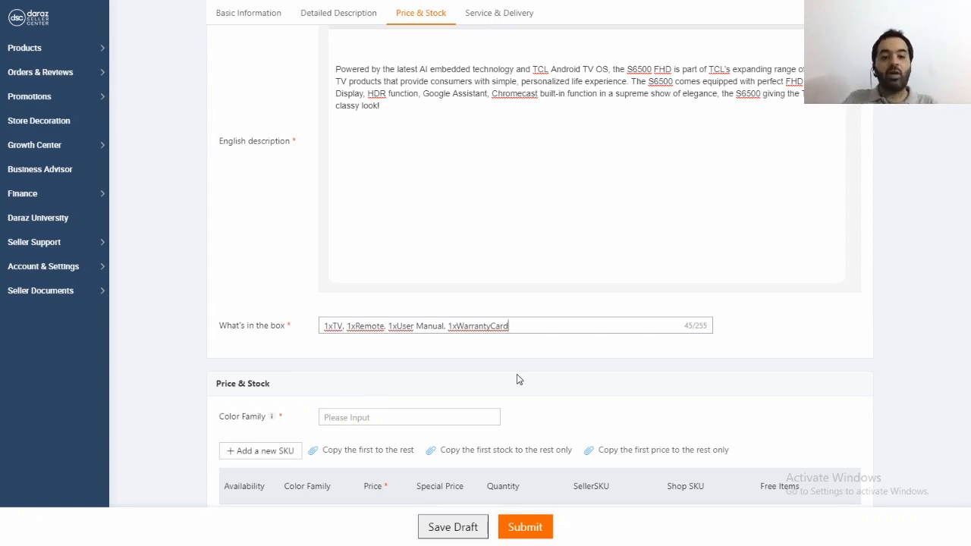
Set the Color Family to Black and upload three TV pictures for it, with the front view as main image.
{"action": "scroll", "coordinate": [517, 374], "scroll_direction": "down", "scroll_amount": 3}
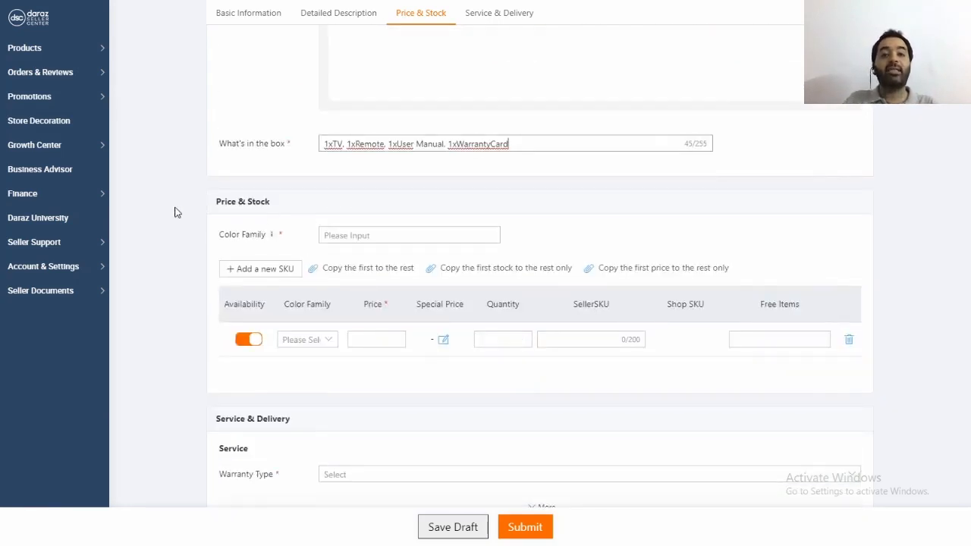
{"action": "left_click", "coordinate": [388, 233]}
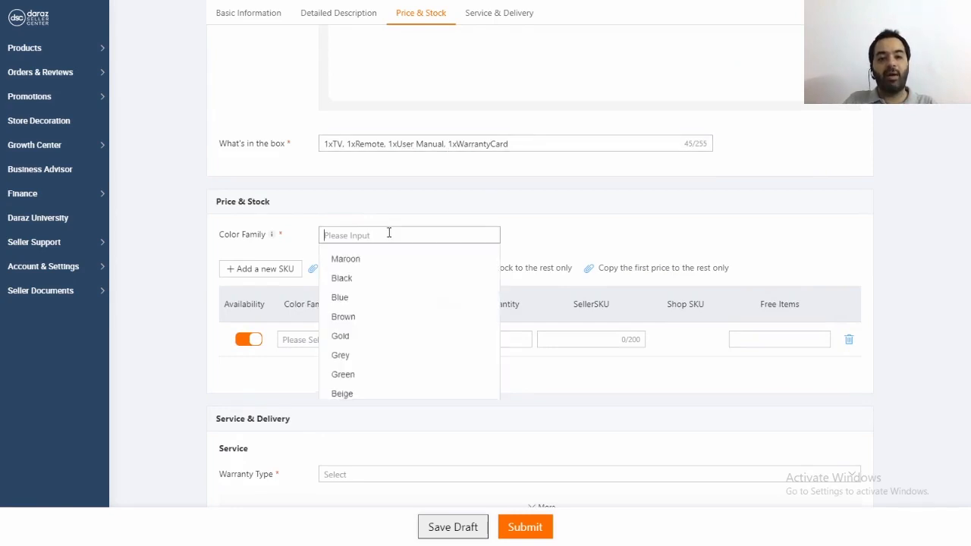
{"action": "left_click", "coordinate": [355, 279]}
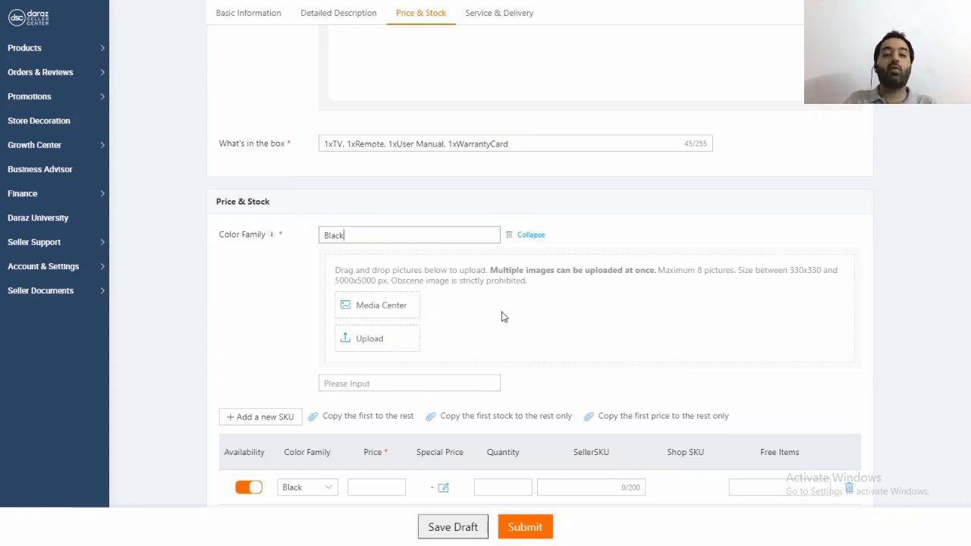
{"action": "left_click", "coordinate": [377, 339]}
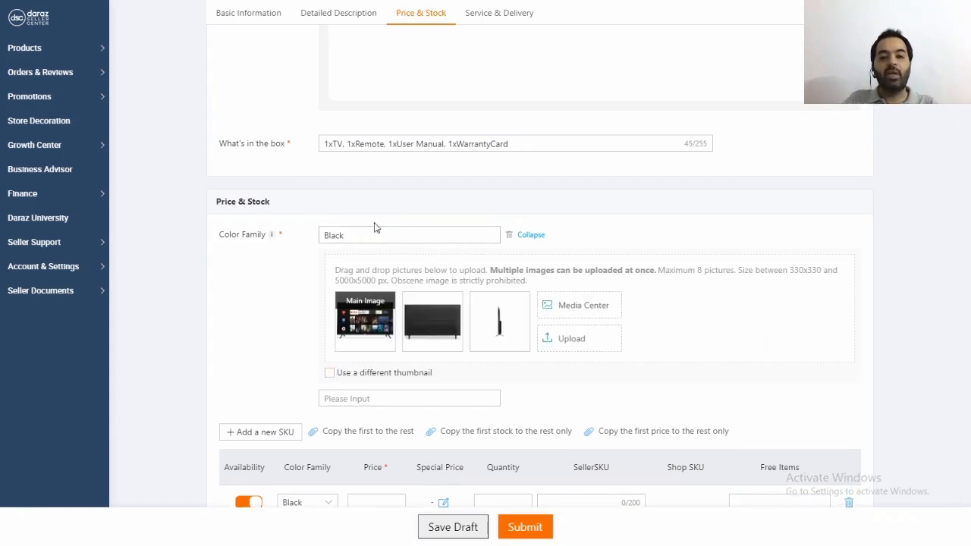
{"action": "mouse_move", "coordinate": [367, 351]}
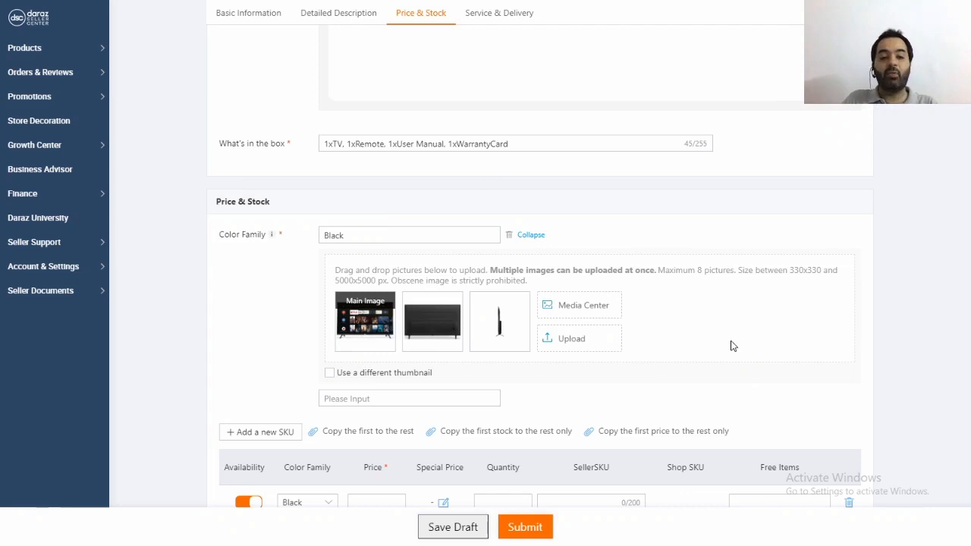
Set the price of the Black variant to 45000.
{"action": "scroll", "coordinate": [732, 346], "scroll_direction": "down", "scroll_amount": 1}
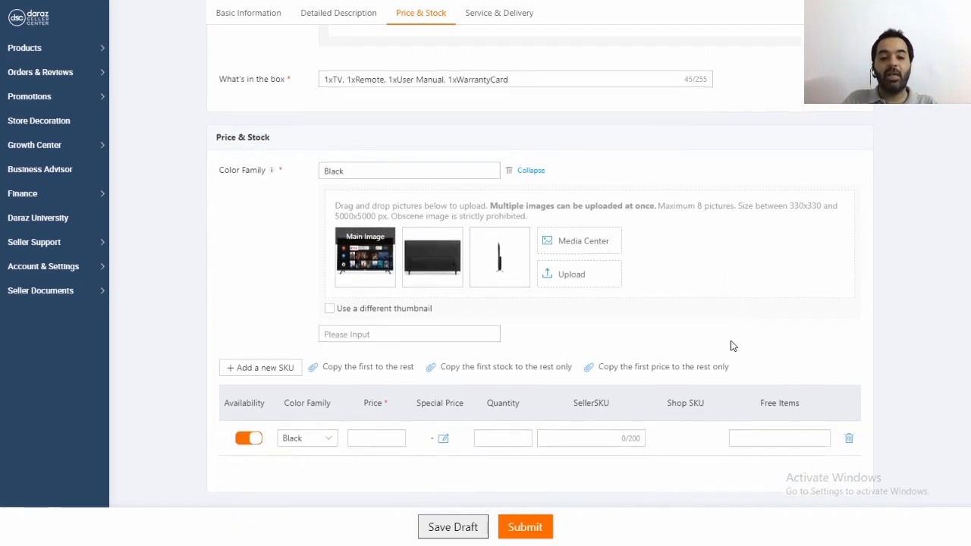
{"action": "scroll", "coordinate": [731, 342], "scroll_direction": "down", "scroll_amount": 1}
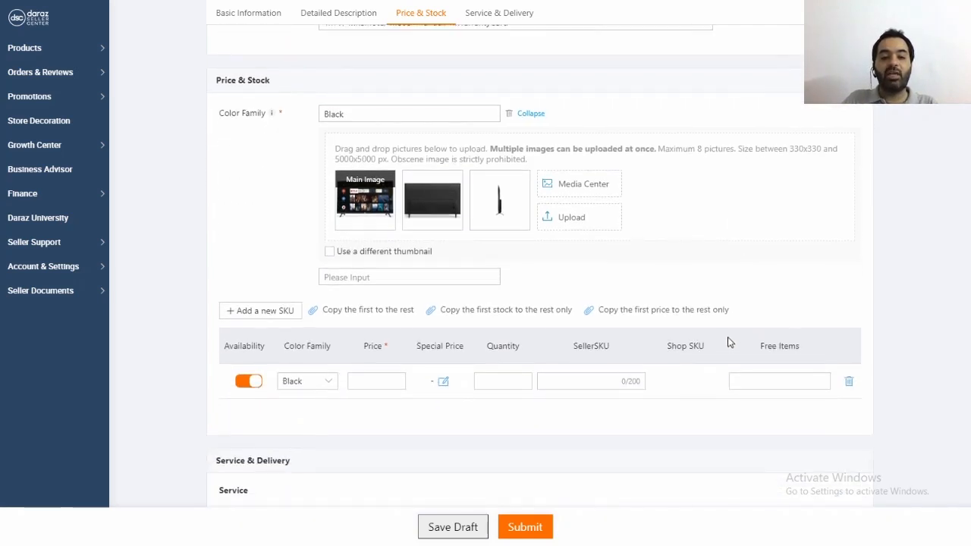
{"action": "left_click", "coordinate": [382, 384]}
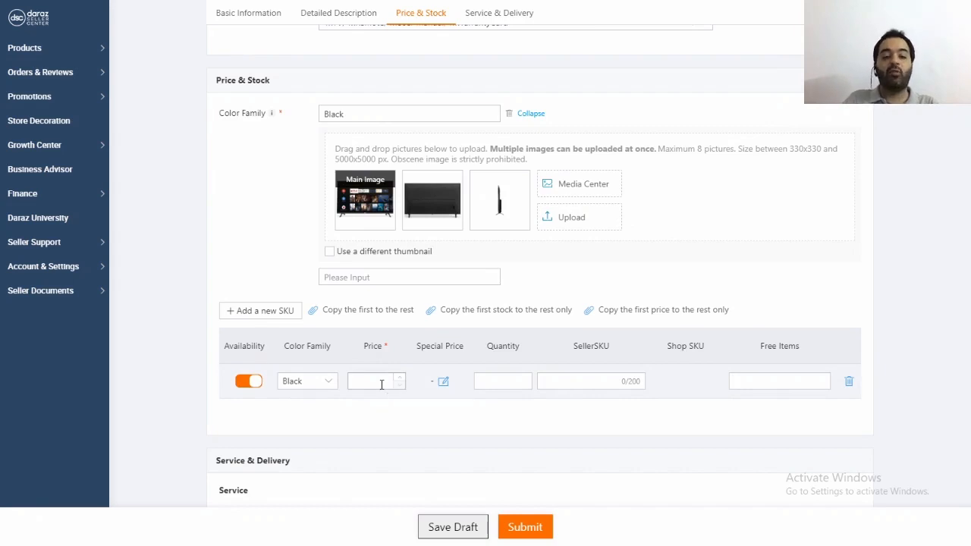
{"action": "type", "text": "45000"}
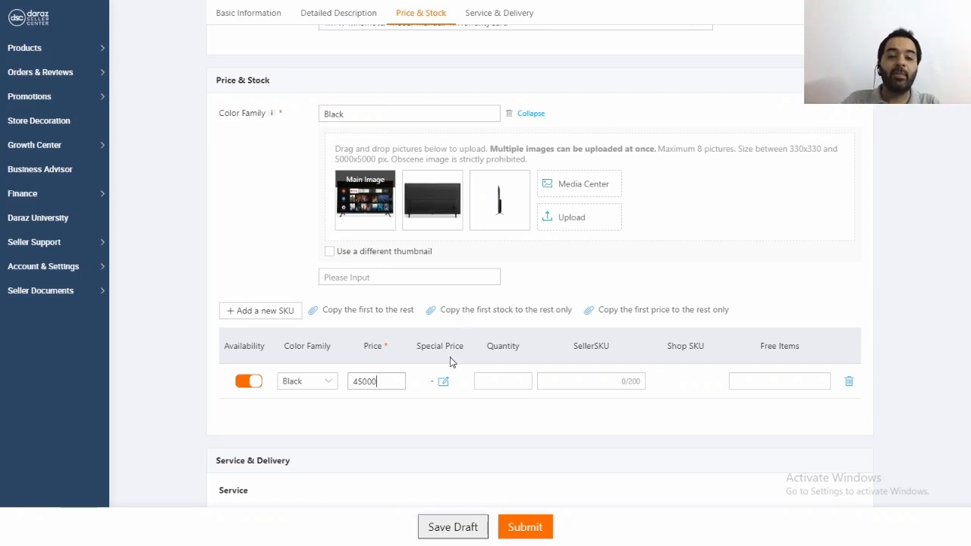
Give the Black variant a special price of 43000 with a promotion period from 2020-08-11 to 2020-09-30.
{"action": "left_click", "coordinate": [443, 385]}
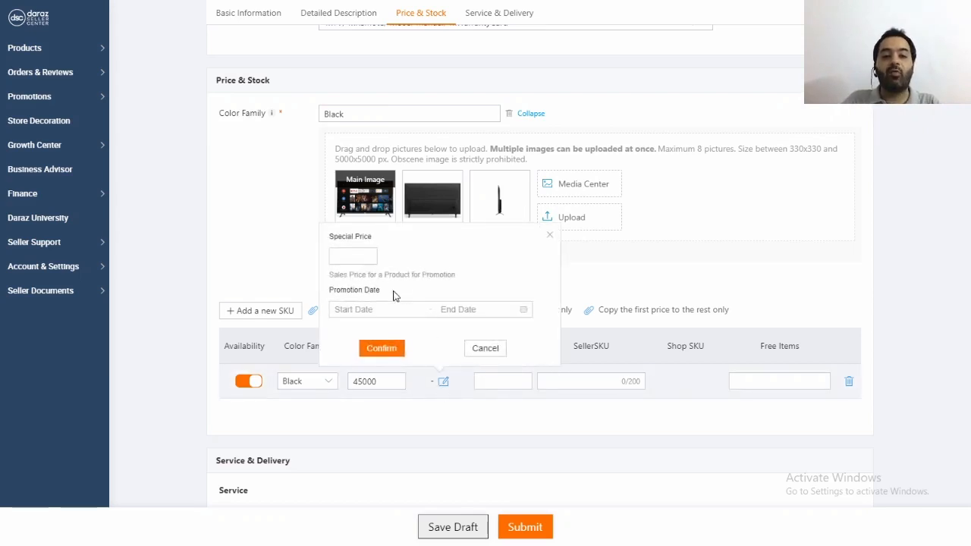
{"action": "left_click", "coordinate": [357, 252]}
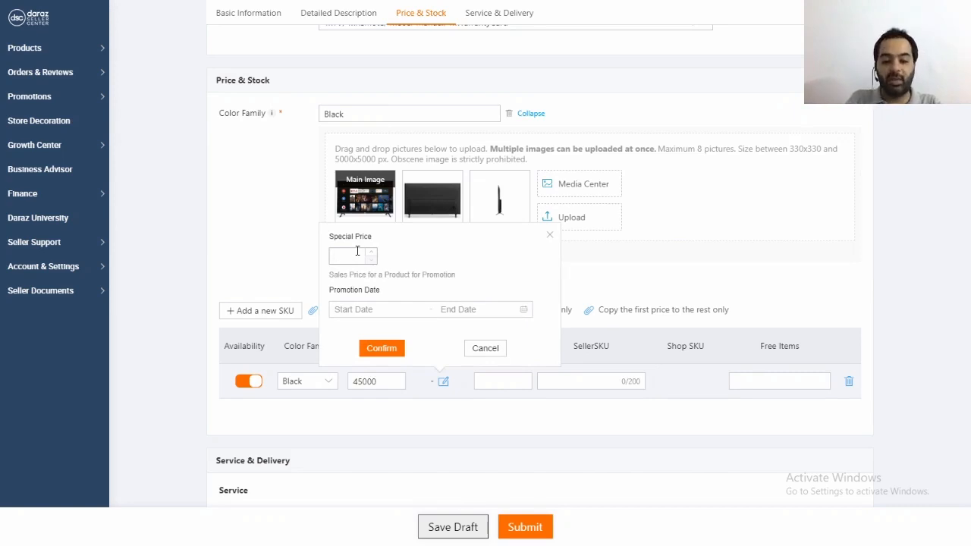
{"action": "type", "text": "43000"}
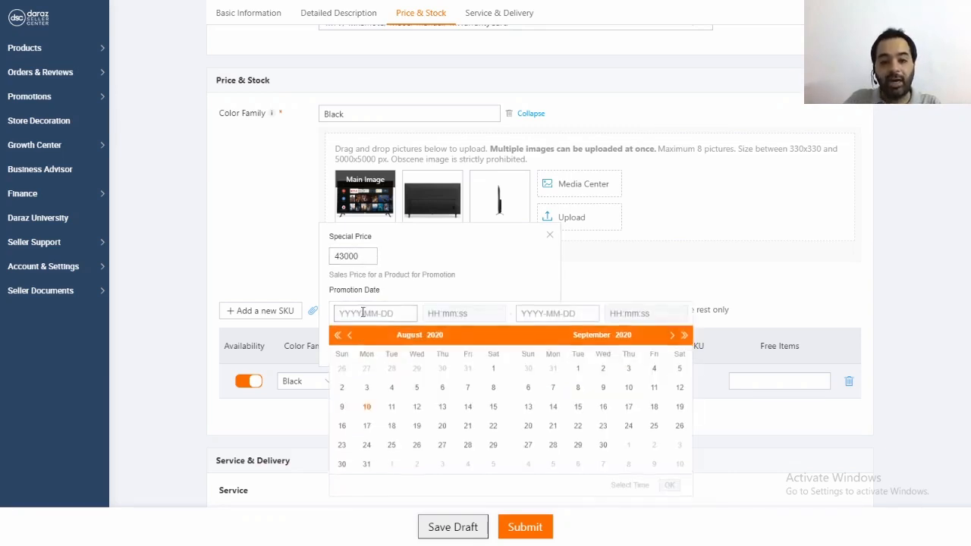
{"action": "left_click", "coordinate": [369, 309]}
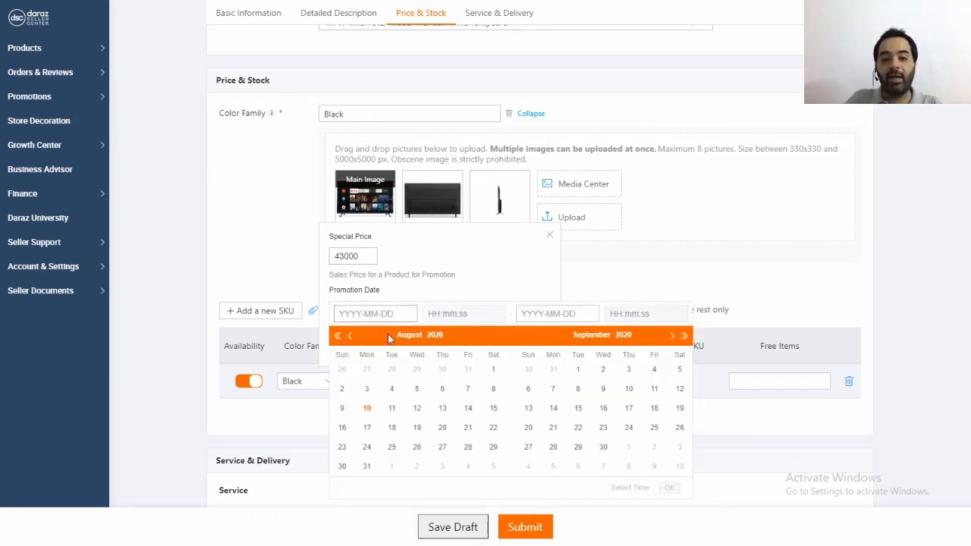
{"action": "left_click", "coordinate": [392, 410]}
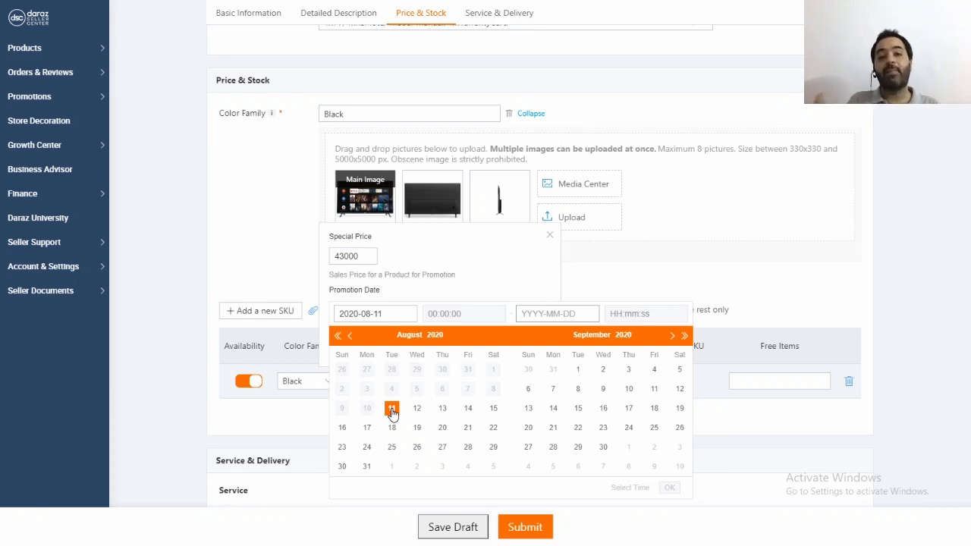
{"action": "left_click", "coordinate": [552, 314]}
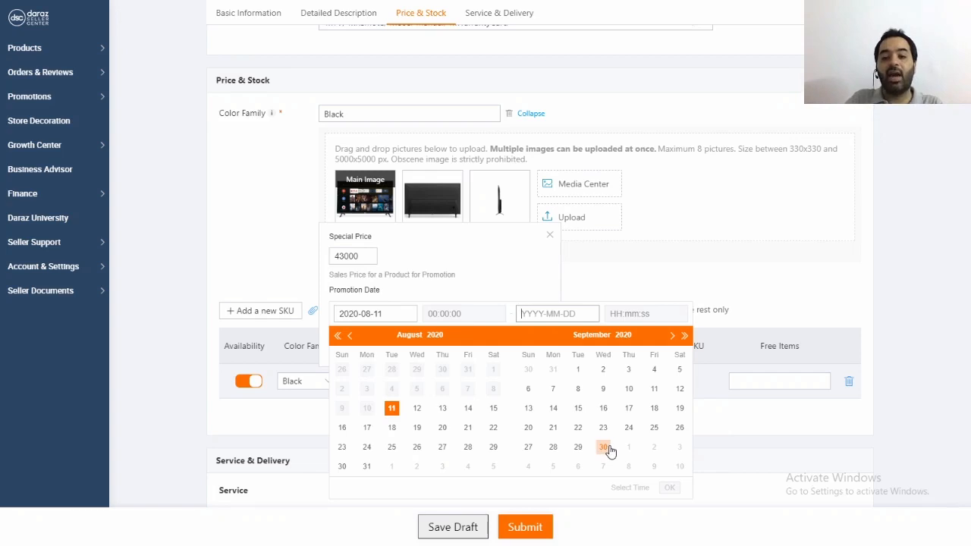
{"action": "left_click", "coordinate": [610, 449]}
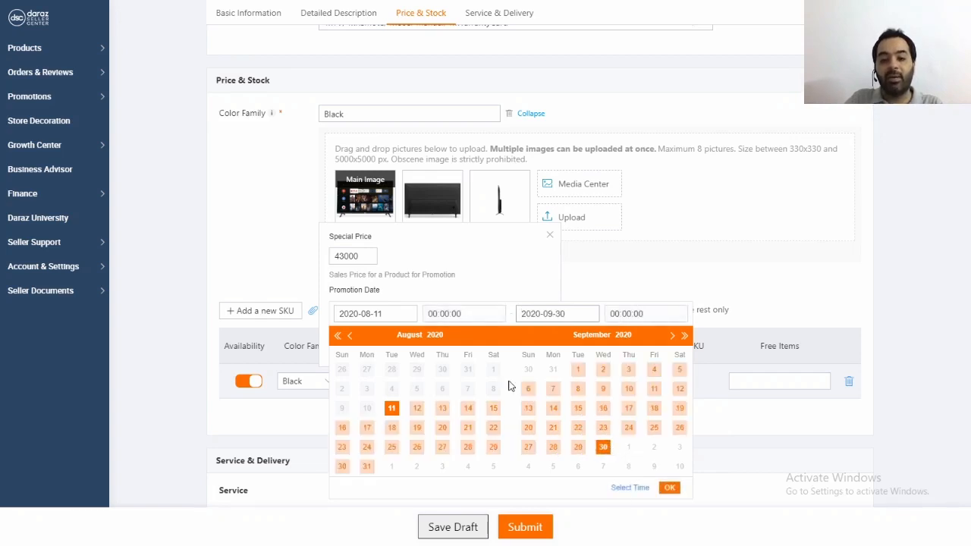
{"action": "left_click", "coordinate": [668, 489]}
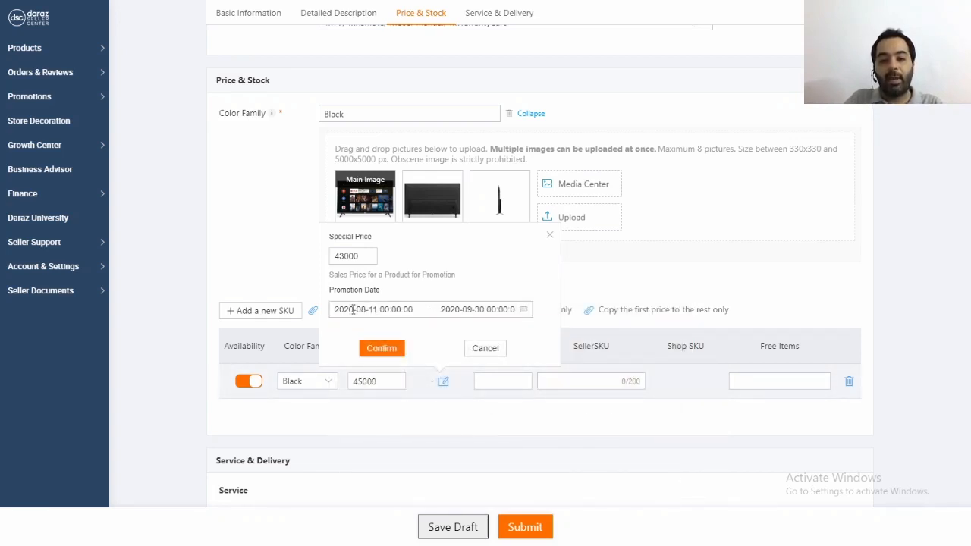
{"action": "left_click", "coordinate": [383, 349]}
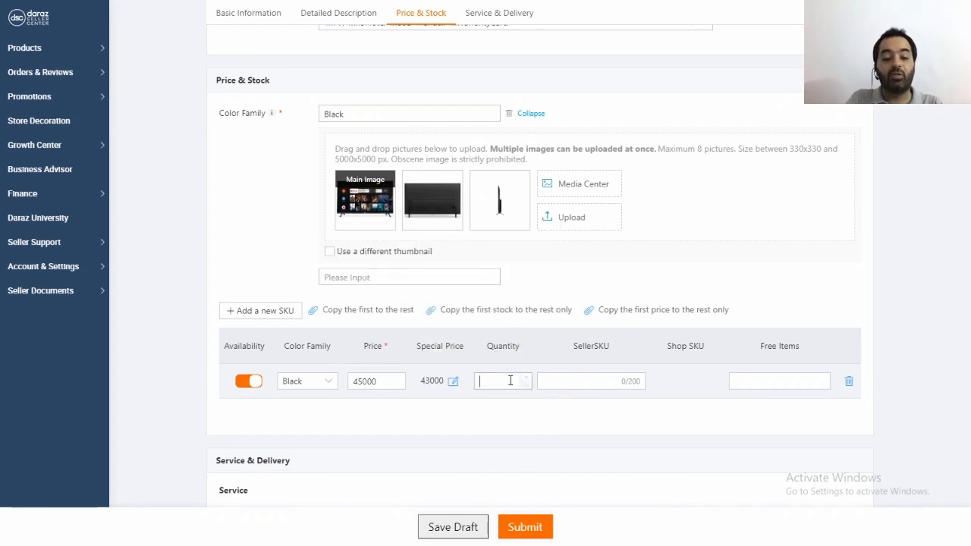
Set the Black variant's quantity to 50 and its SellerSKU to "tclsmart32".
{"action": "left_click", "coordinate": [510, 381]}
{"action": "type", "text": "50"}
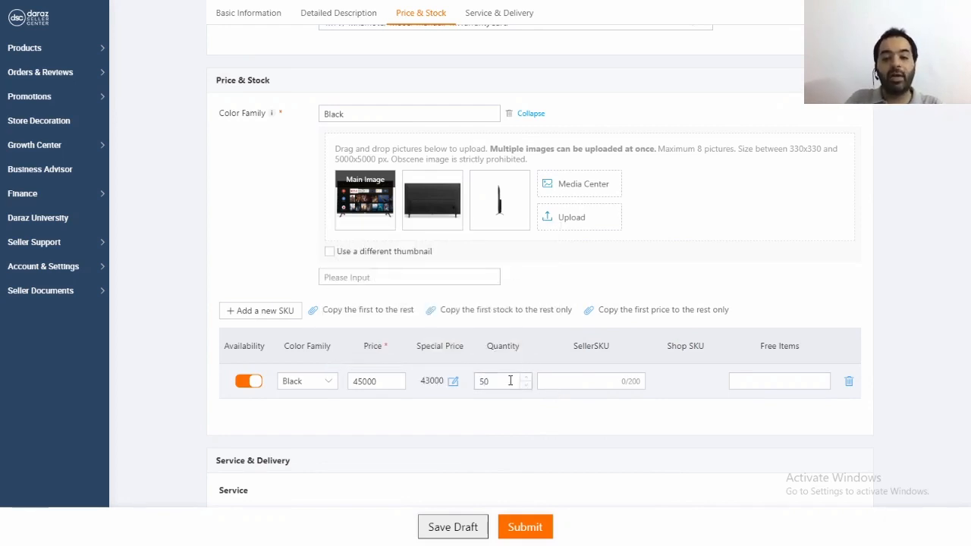
{"action": "left_click", "coordinate": [578, 380]}
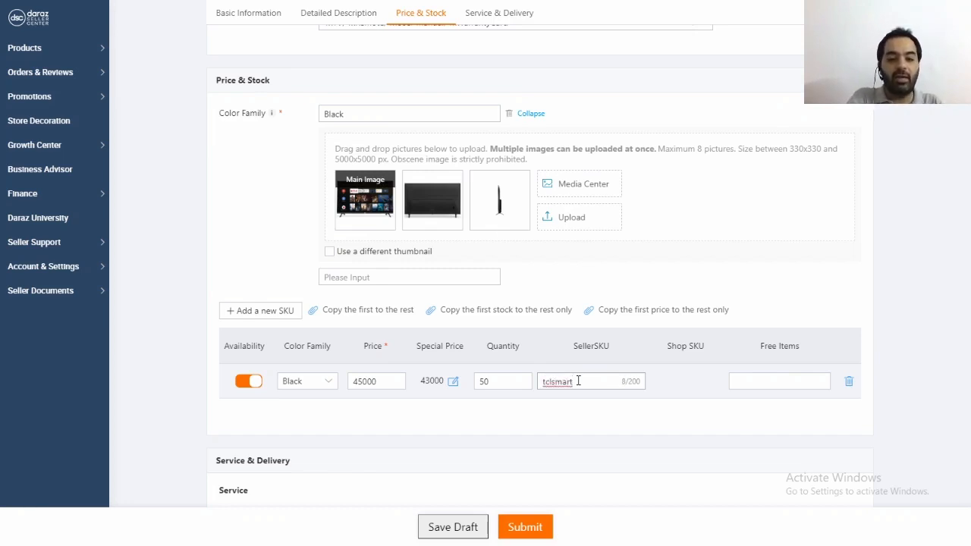
{"action": "type", "text": "32"}
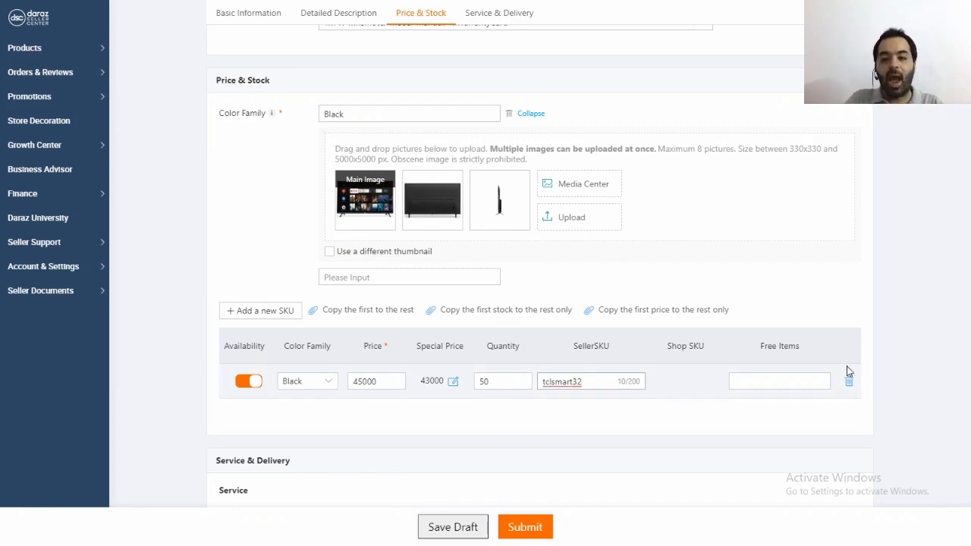
{"action": "left_click", "coordinate": [778, 386]}
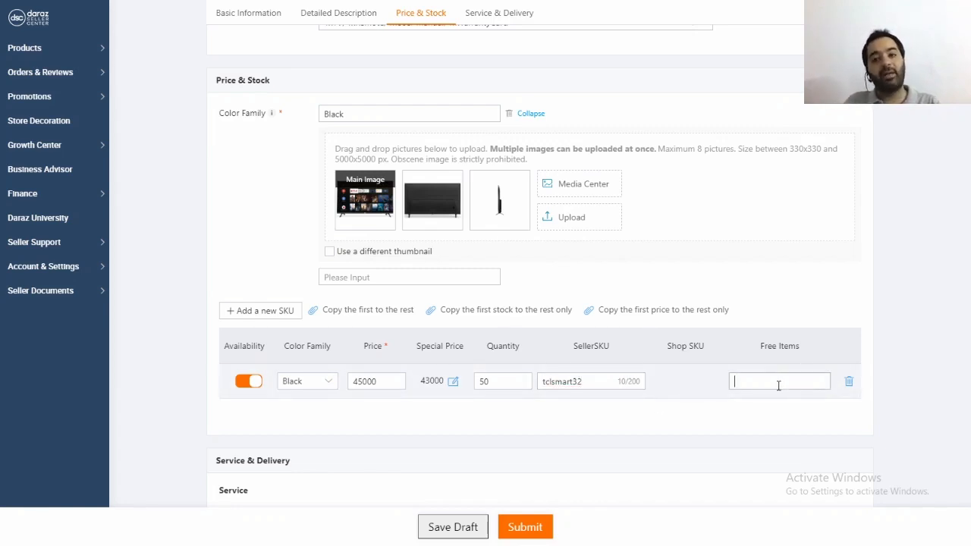
Set the warranty type to Brand Warranty and the warranty period to 1 Year.
{"action": "scroll", "coordinate": [653, 366], "scroll_direction": "down", "scroll_amount": 2}
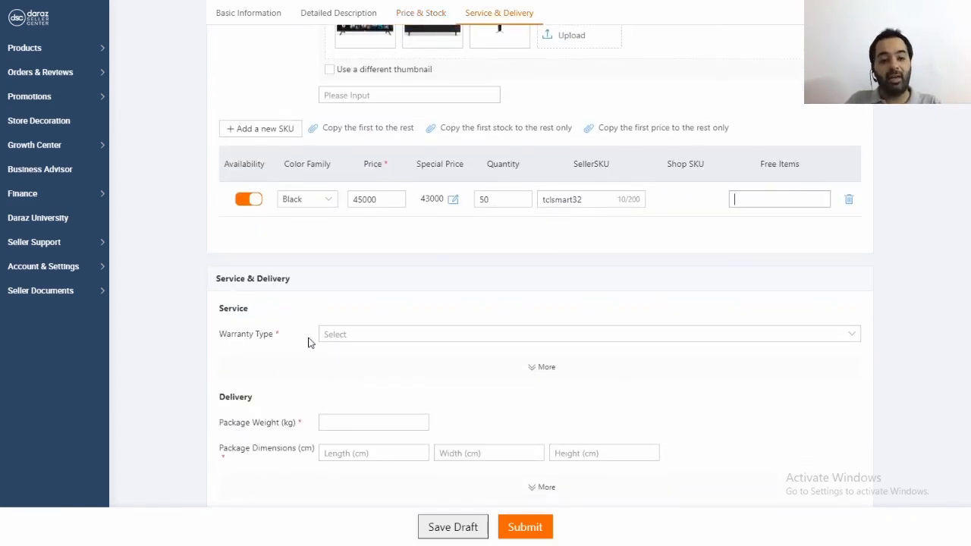
{"action": "left_click", "coordinate": [363, 336]}
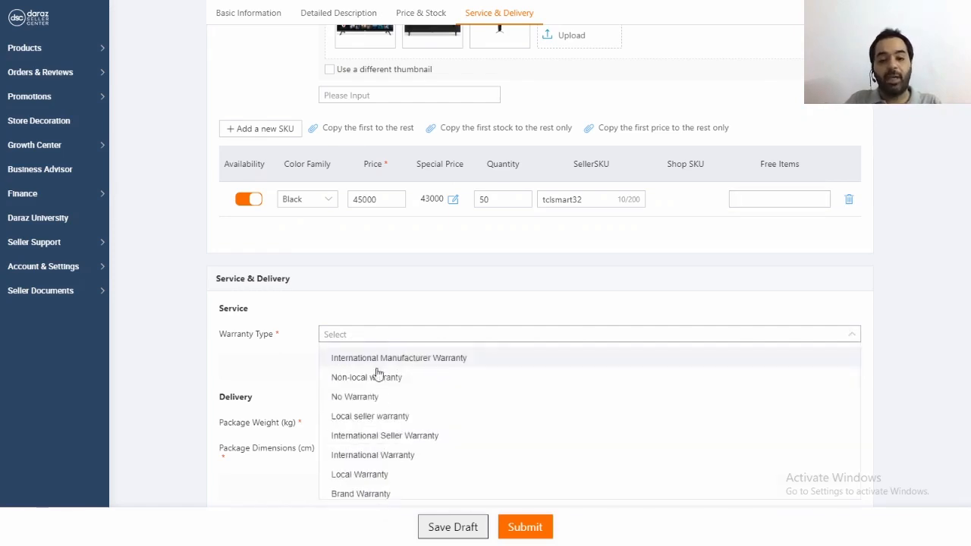
{"action": "left_click", "coordinate": [372, 496]}
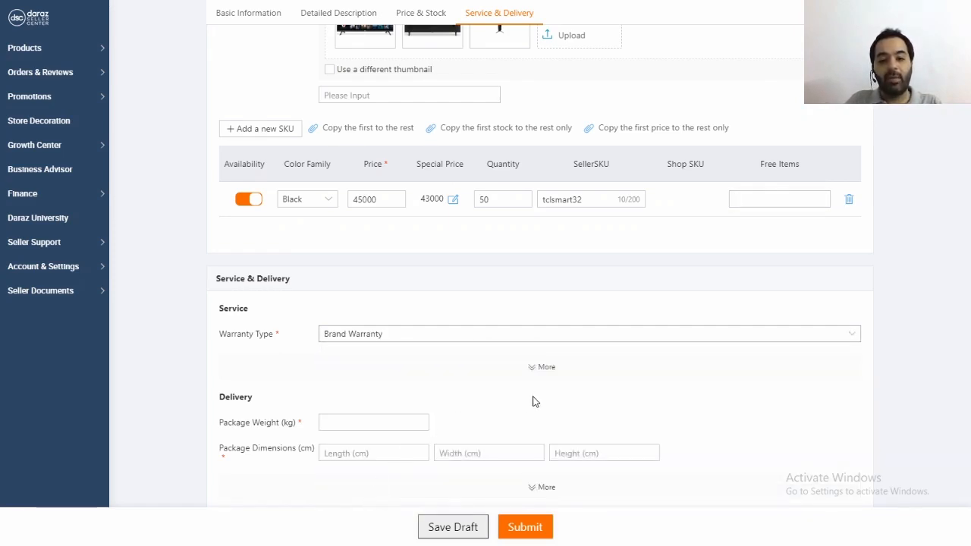
{"action": "left_click", "coordinate": [537, 370]}
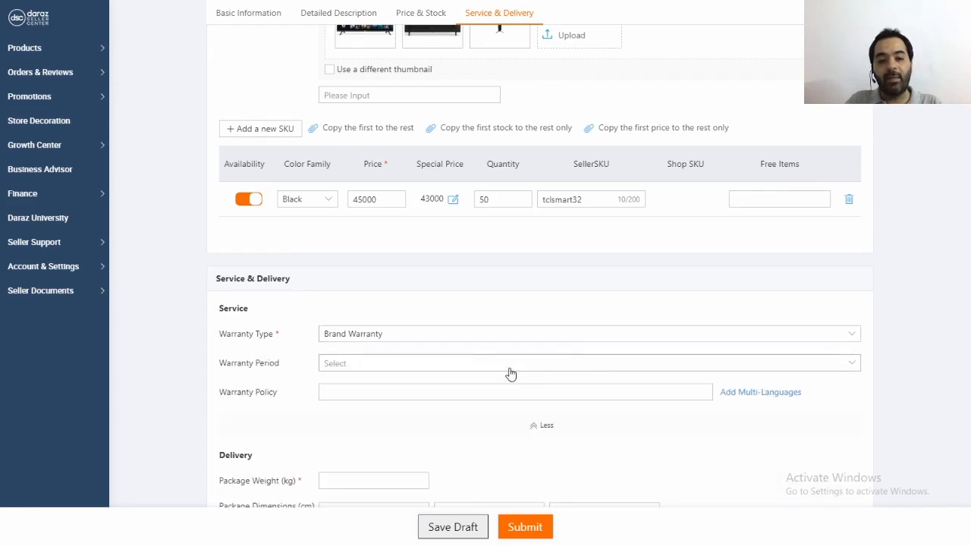
{"action": "left_click", "coordinate": [344, 370]}
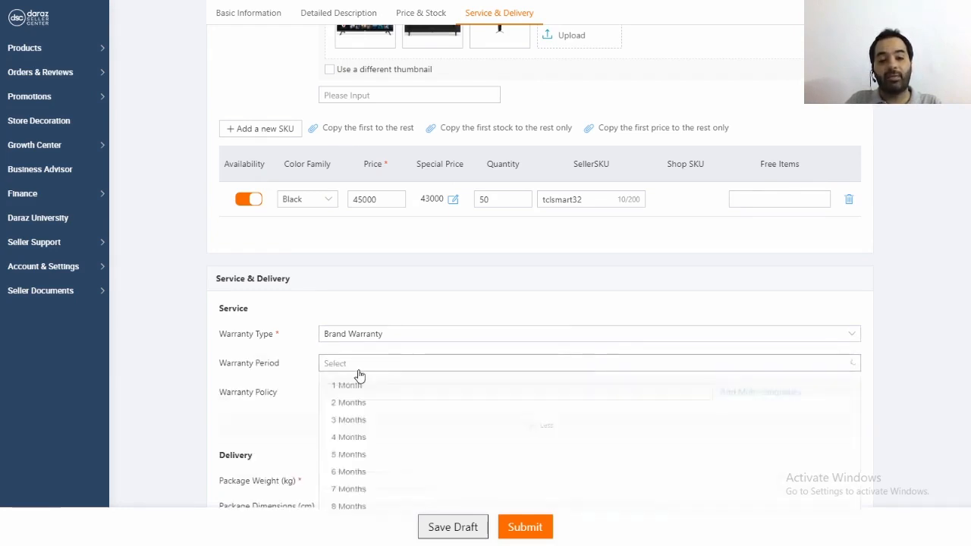
{"action": "scroll", "coordinate": [405, 446], "scroll_direction": "down", "scroll_amount": 3}
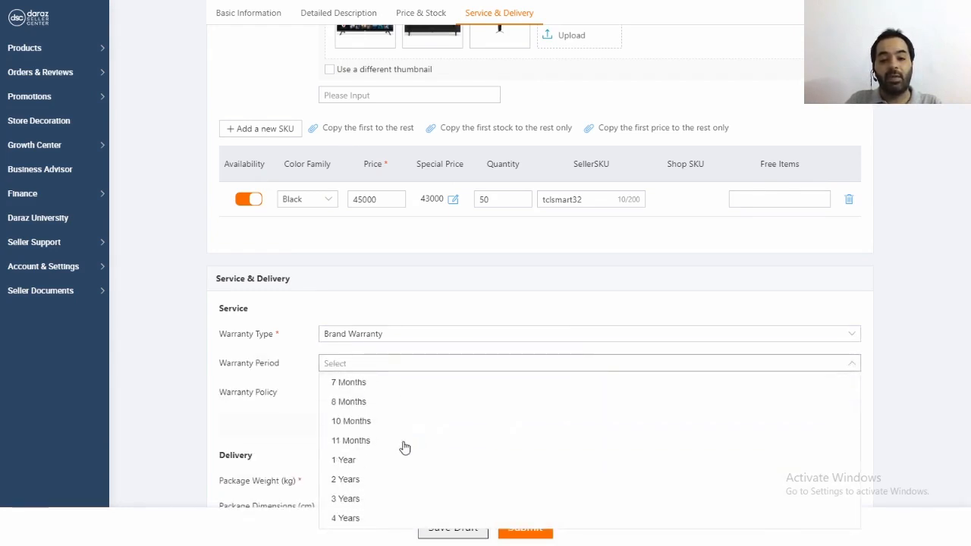
{"action": "left_click", "coordinate": [351, 460]}
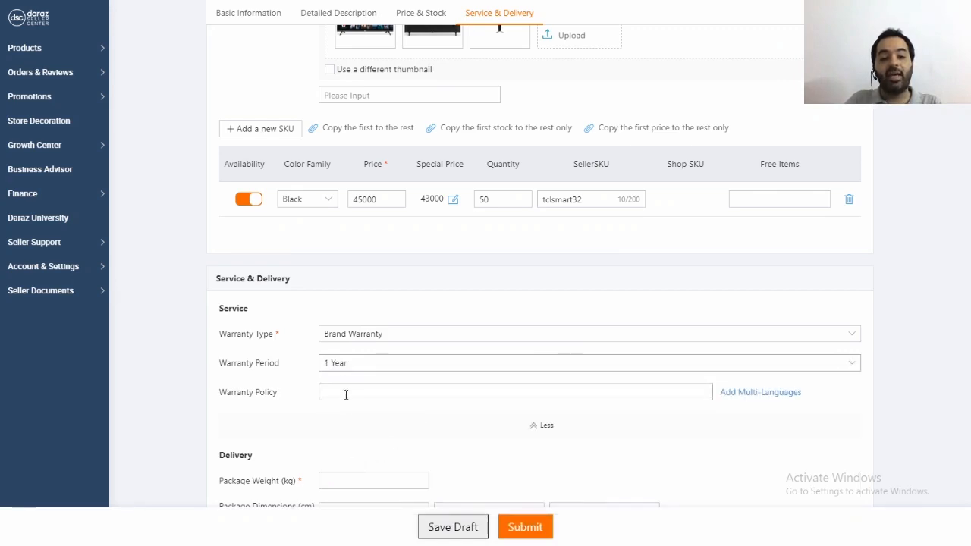
{"action": "left_click", "coordinate": [395, 425]}
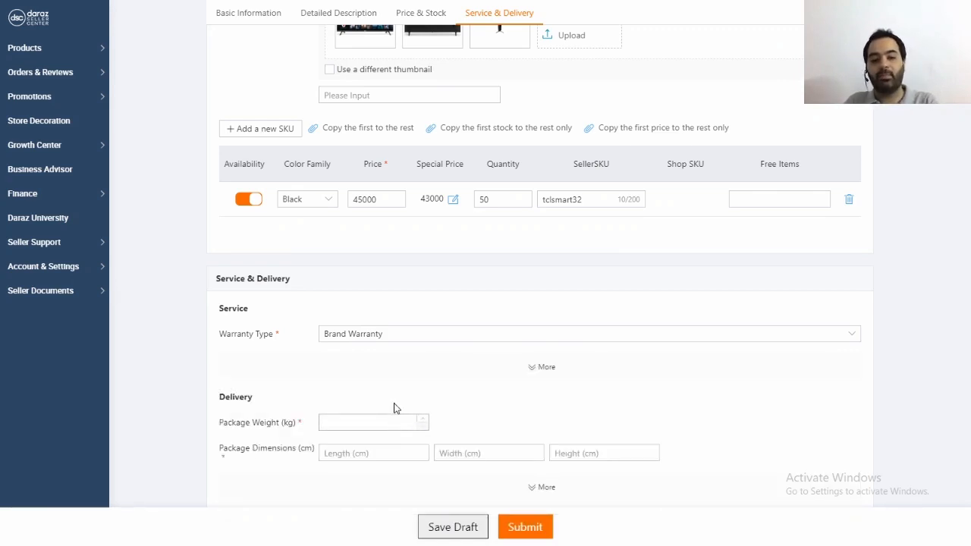
{"action": "left_click", "coordinate": [539, 369]}
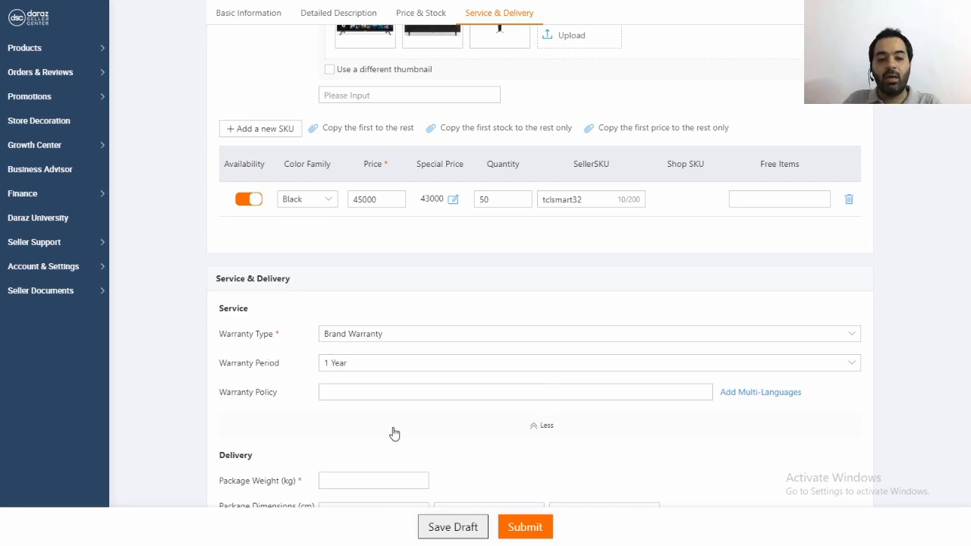
Enter a package weight of 5 kg and package dimensions of 800 length, 50 width and 600 height.
{"action": "scroll", "coordinate": [535, 475], "scroll_direction": "down", "scroll_amount": 2}
{"action": "scroll", "coordinate": [535, 475], "scroll_direction": "down", "scroll_amount": 1}
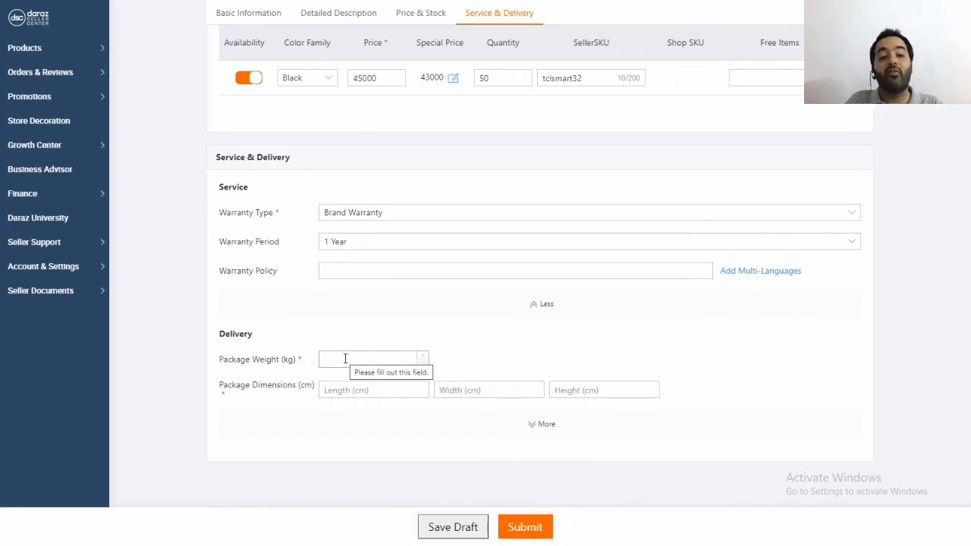
{"action": "left_click", "coordinate": [345, 359]}
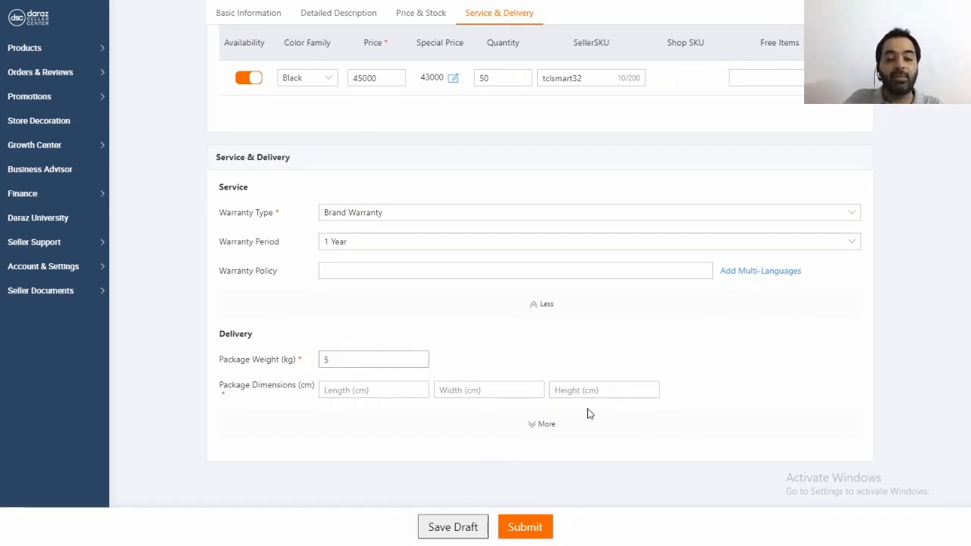
{"action": "left_click", "coordinate": [374, 389]}
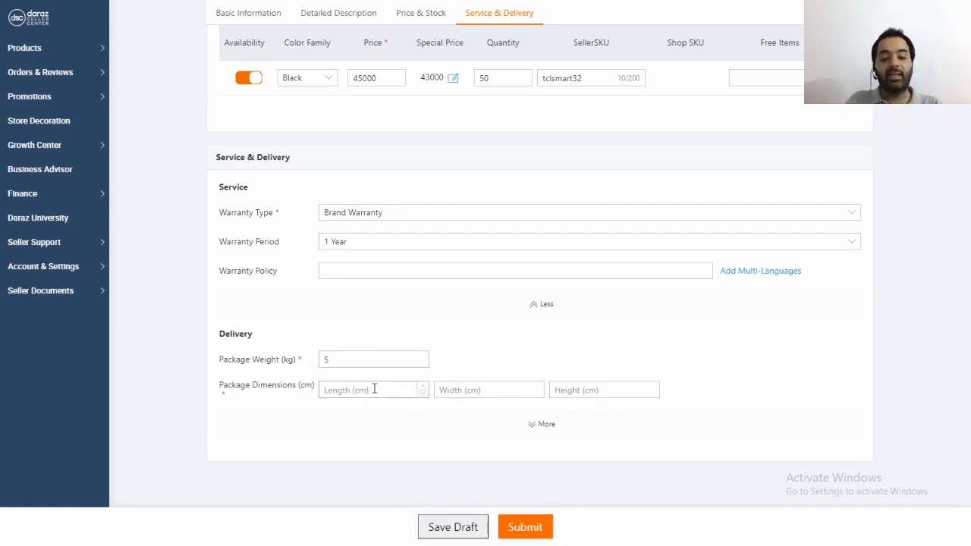
{"action": "type", "text": "8"}
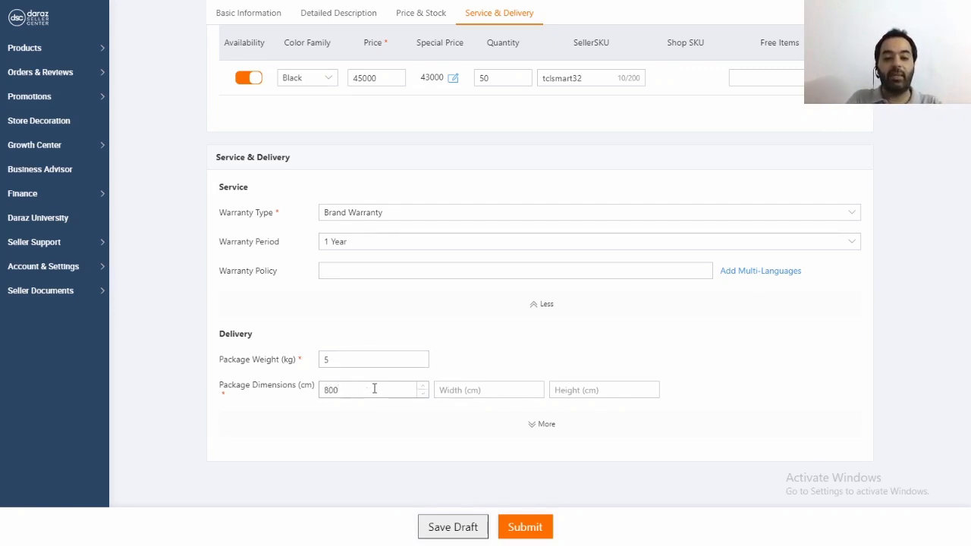
{"action": "type", "text": "00"}
{"action": "key", "text": "Tab"}
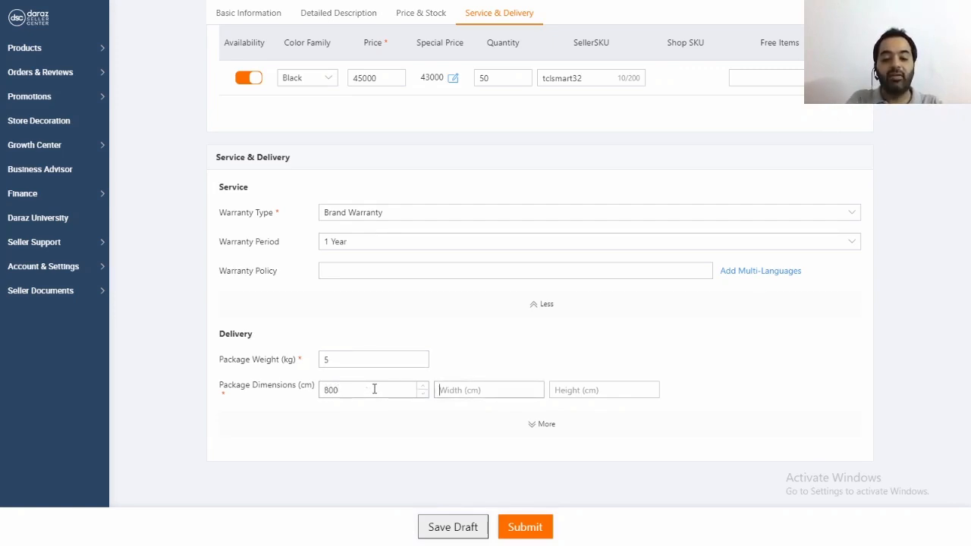
{"action": "type", "text": "50"}
{"action": "key", "text": "Tab"}
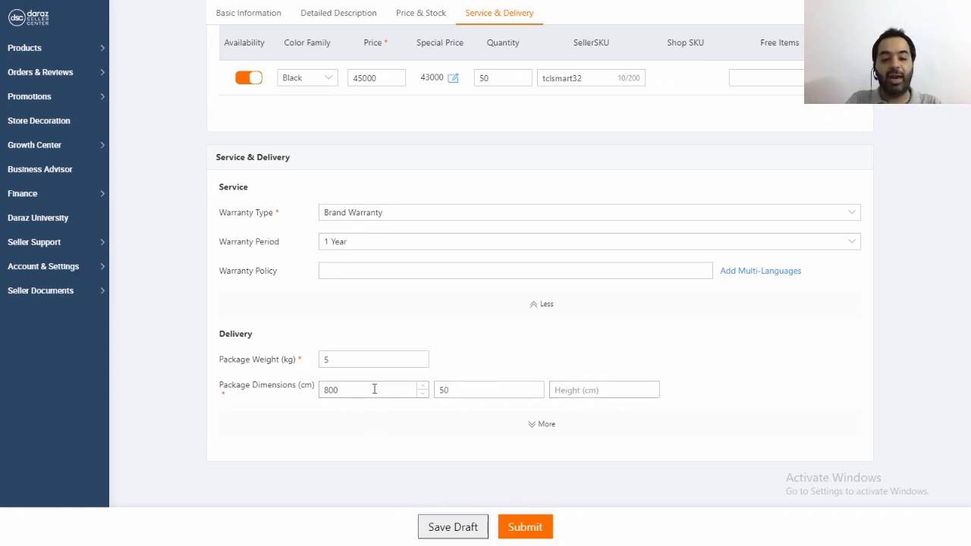
{"action": "type", "text": "600"}
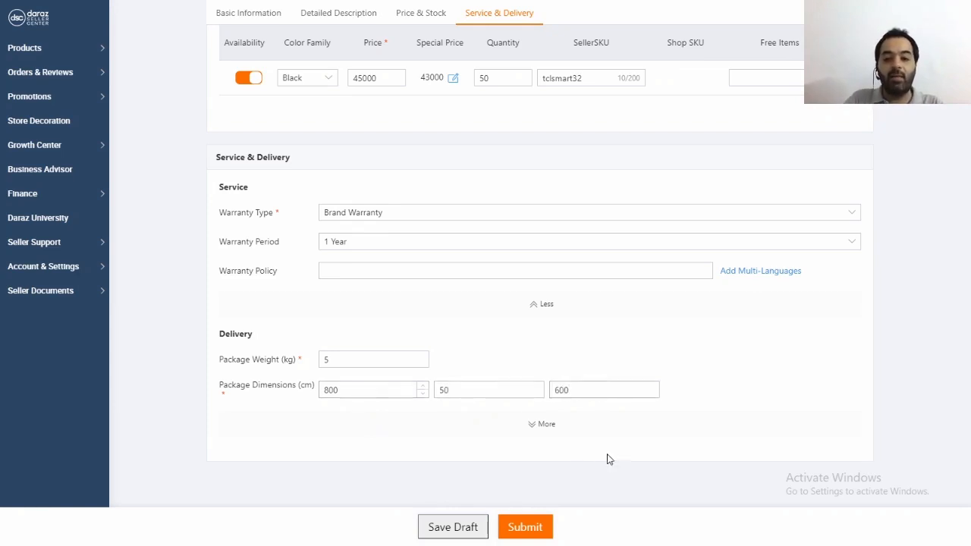
Expand the additional delivery options and view the shipping cost detail for each city.
{"action": "left_click", "coordinate": [542, 427]}
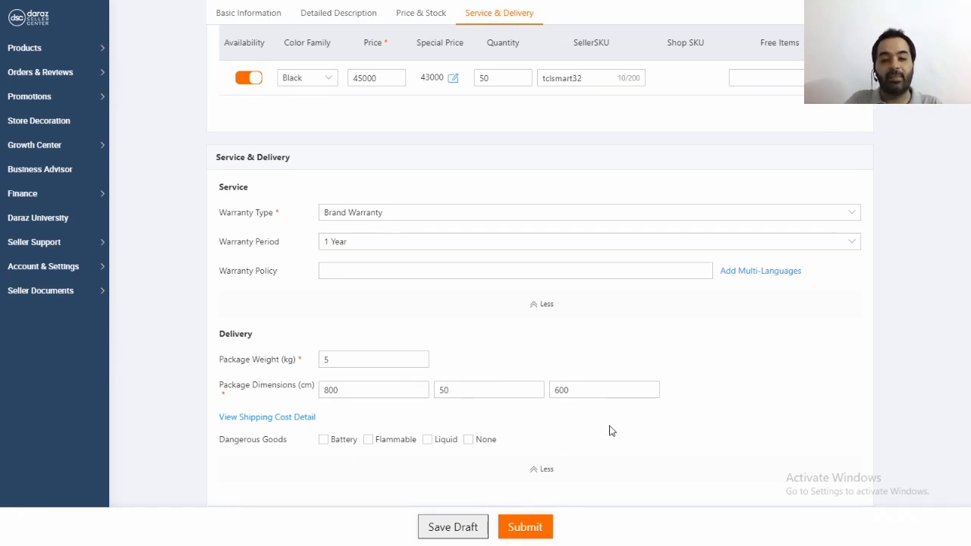
{"action": "scroll", "coordinate": [611, 431], "scroll_direction": "down", "scroll_amount": 1}
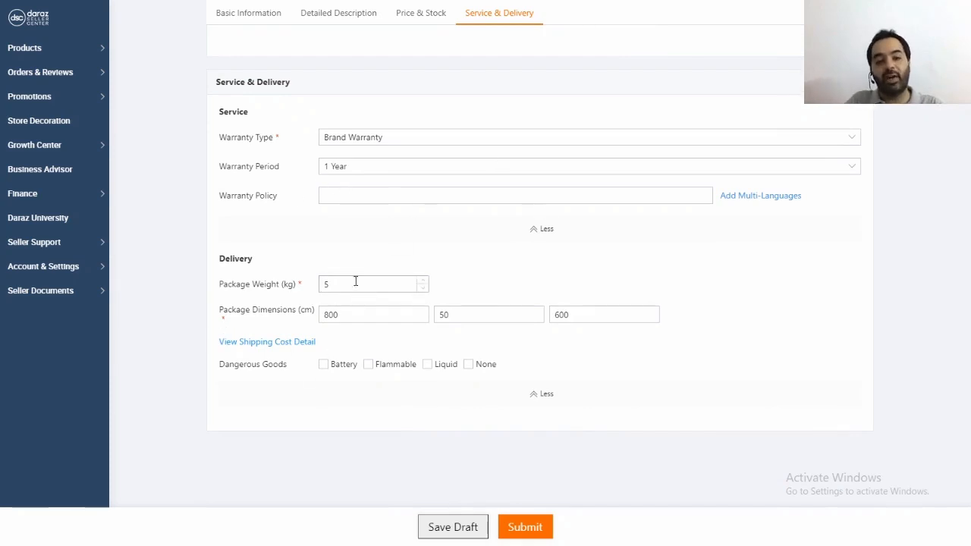
{"action": "left_click", "coordinate": [287, 347]}
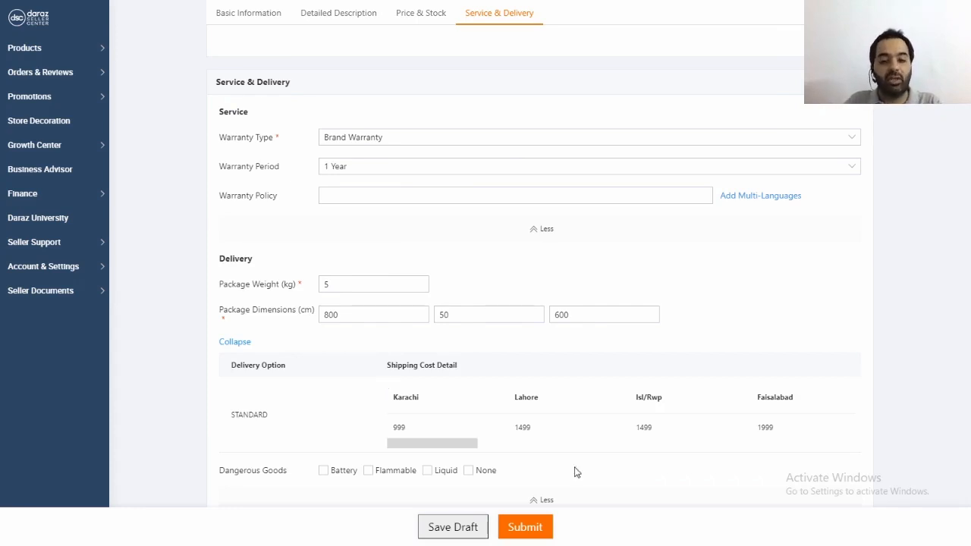
{"action": "scroll", "coordinate": [448, 440], "scroll_direction": "down", "scroll_amount": 2}
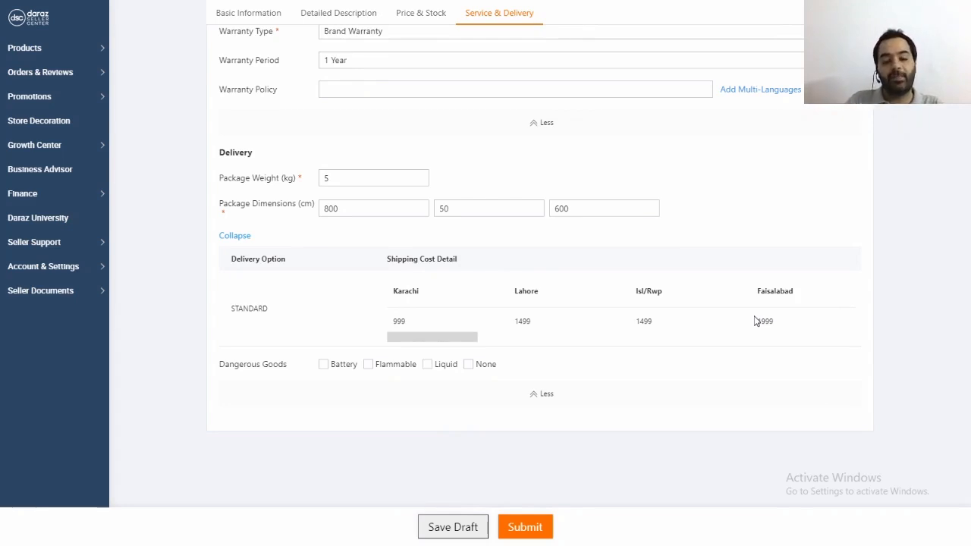
Submit the TV listing for publication and finish without adding another product.
{"action": "left_click", "coordinate": [537, 527]}
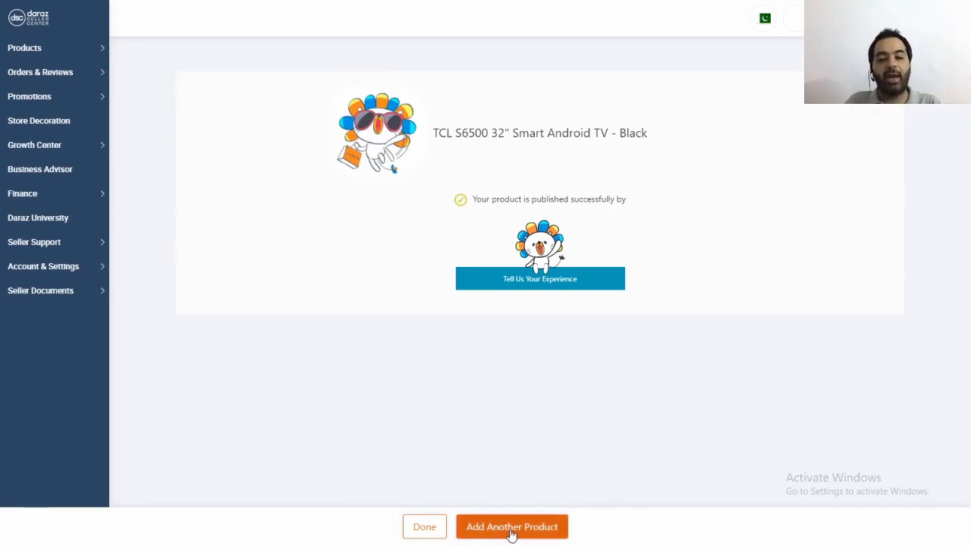
{"action": "left_click", "coordinate": [431, 531]}
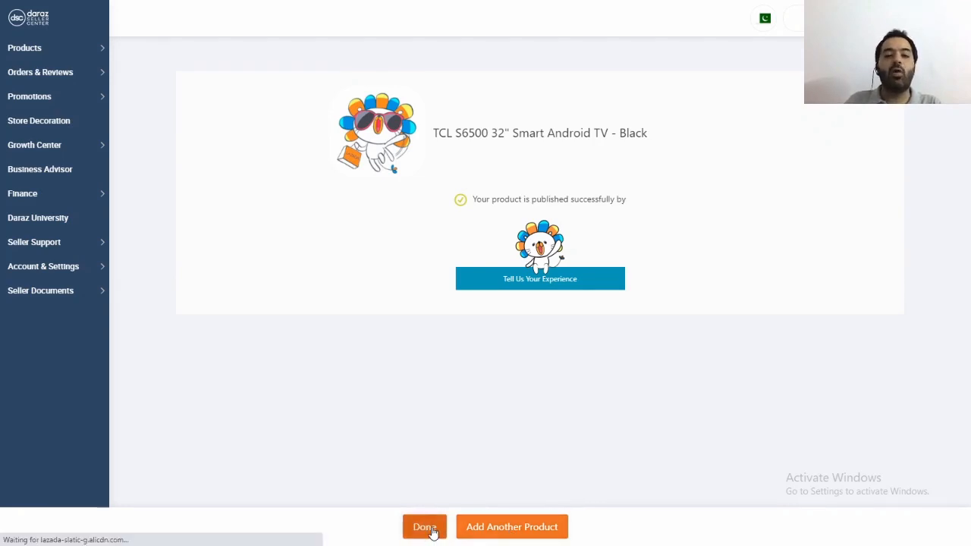